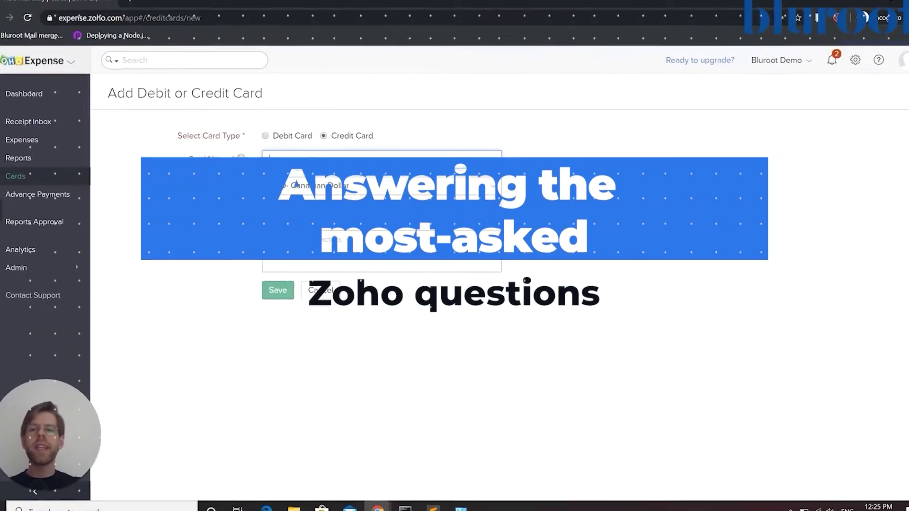
- Open the All Deals kanban board, with deals grouped by pipeline stage
left_click(279, 136)
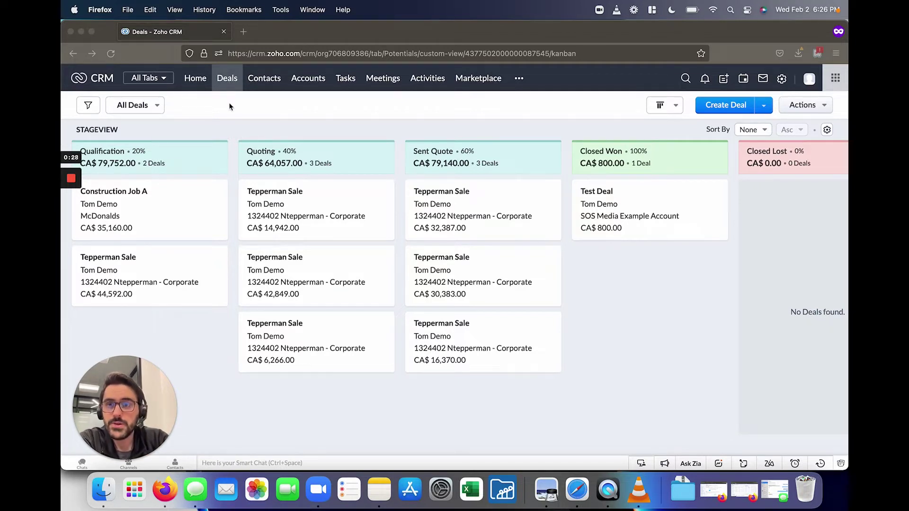
left_click(230, 84)
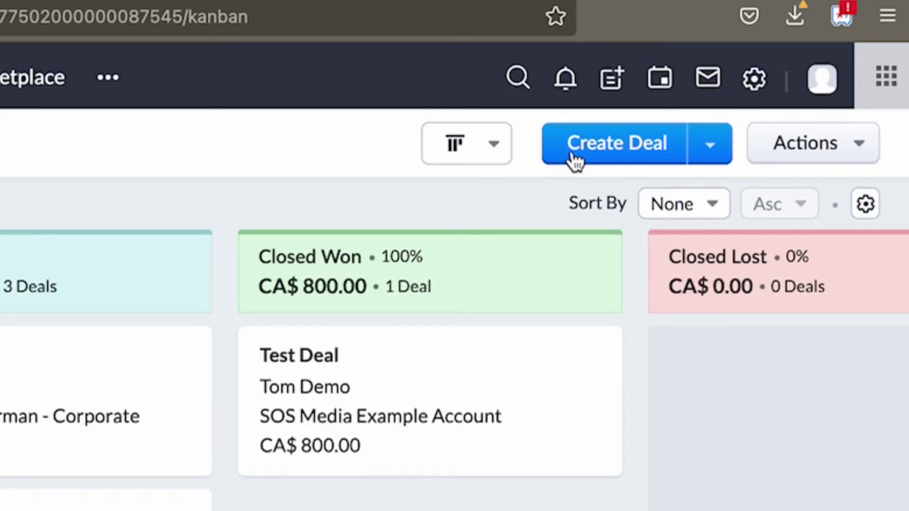
left_click(616, 86)
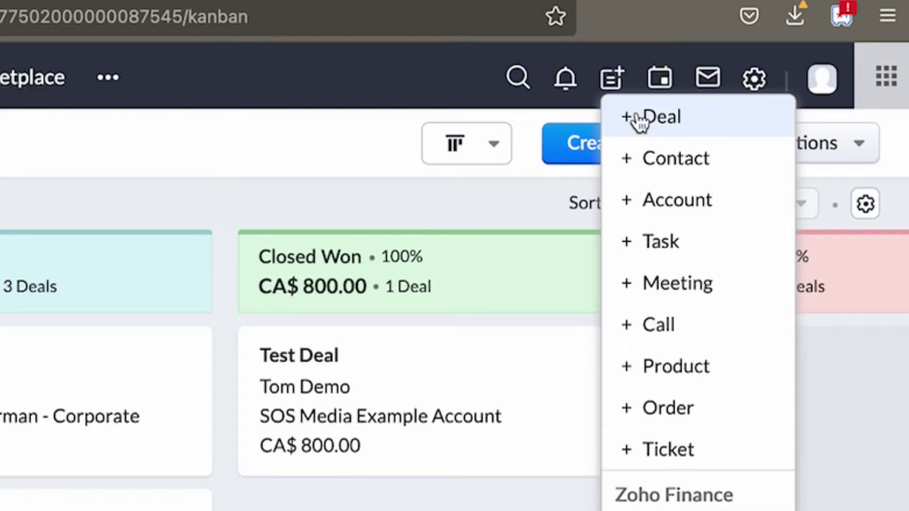
left_click(351, 154)
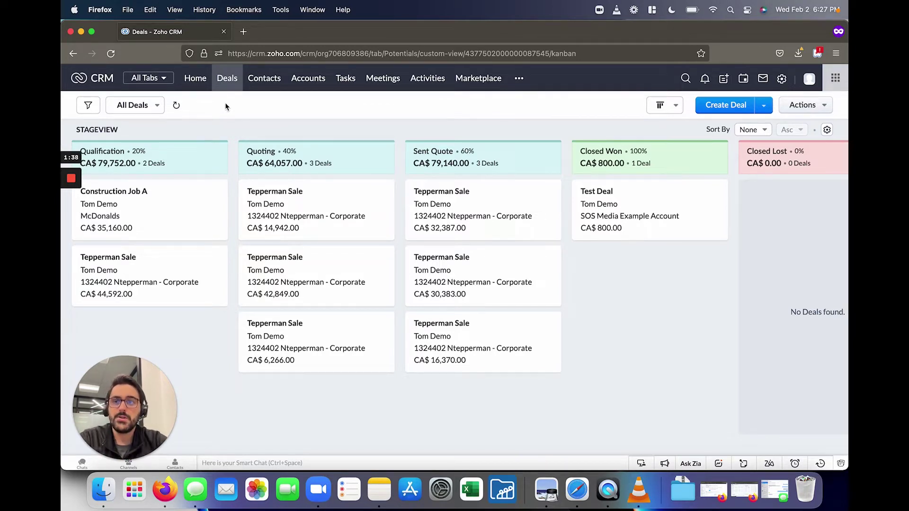
- Switch the board to the My Deals view, then reopen the saved views list
left_click(147, 107)
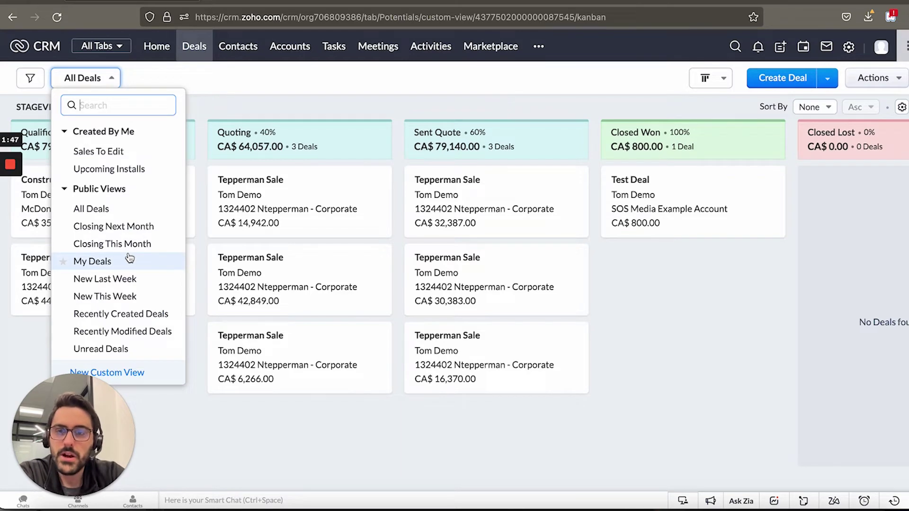
left_click(106, 262)
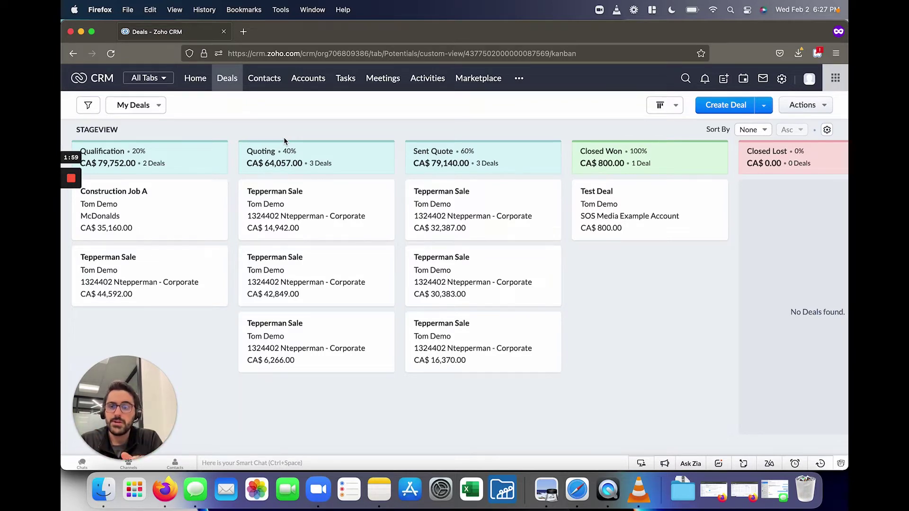
left_click(134, 105)
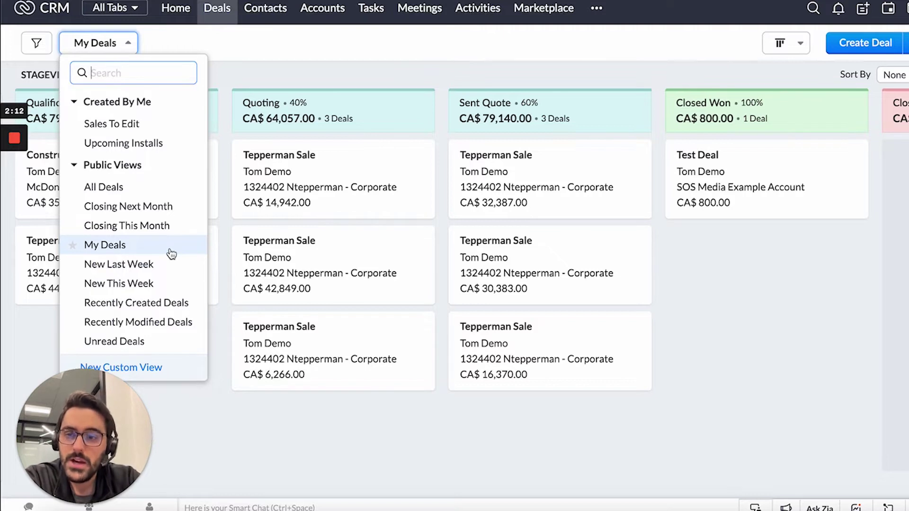
- Start a custom view named 'My Deals This Month' filtering Closing Date to the current month
left_click(154, 362)
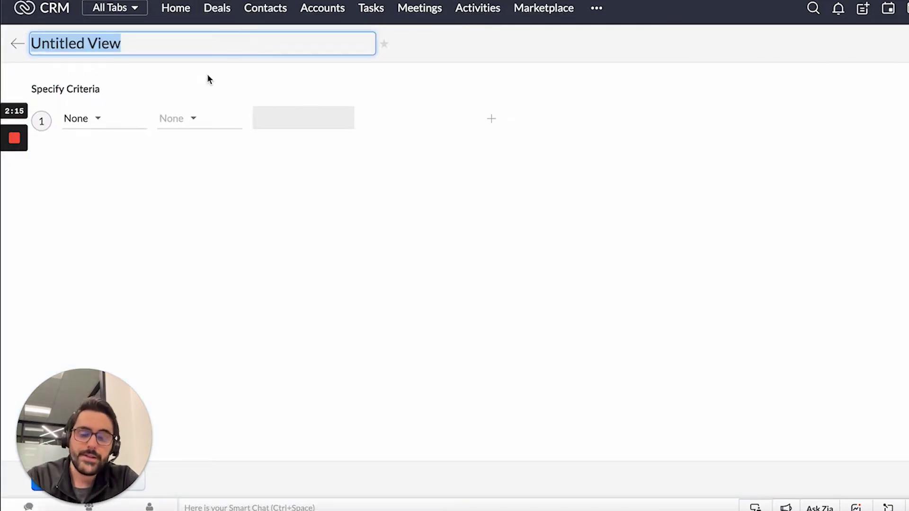
type("My Deals Thi")
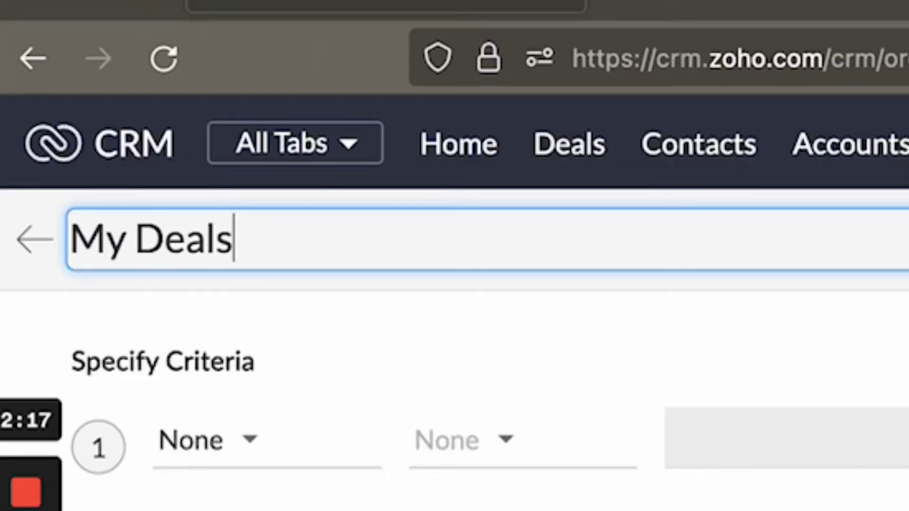
type("s MOnt")
key("BackSpace")
key("BackSpace")
key("BackSpace")
type("onth")
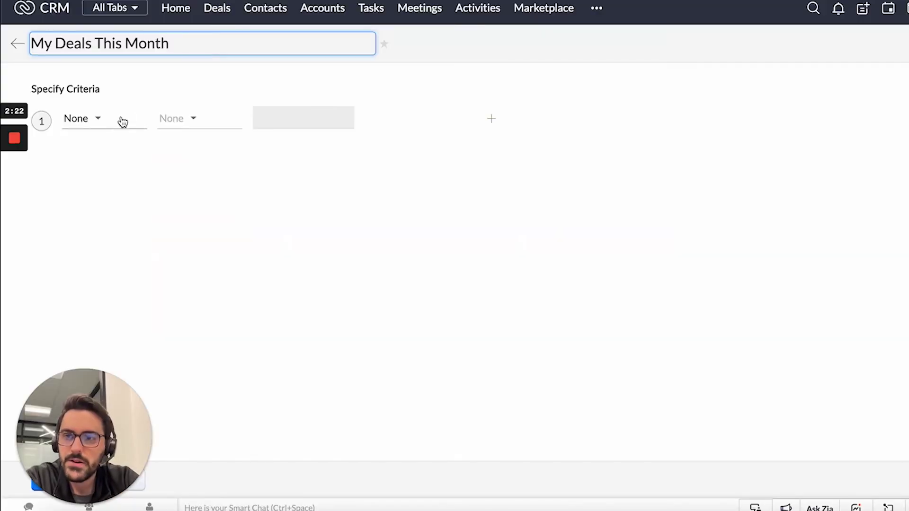
left_click(122, 121)
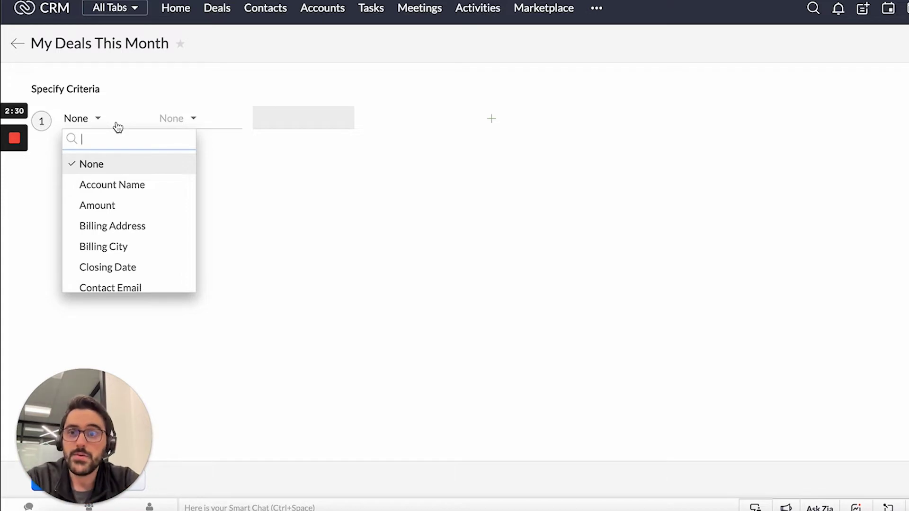
left_click(114, 267)
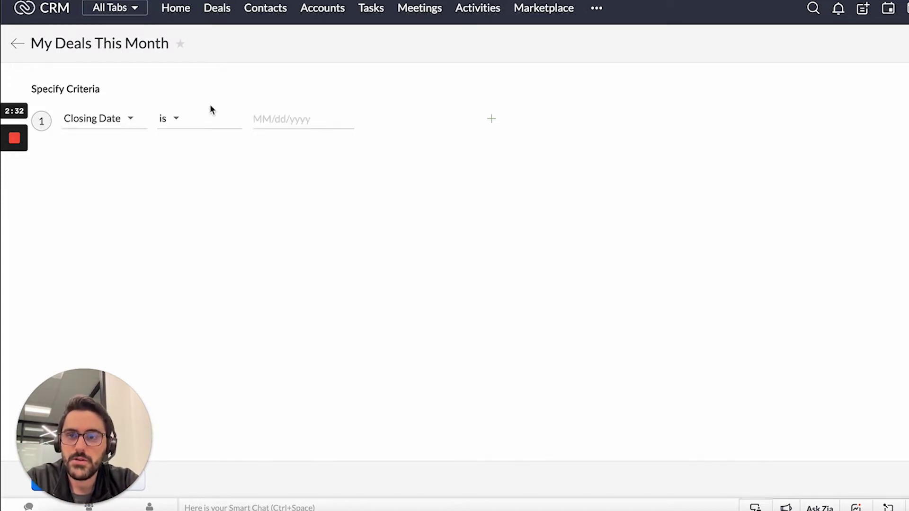
left_click(192, 120)
scroll(213, 215, "down", 5)
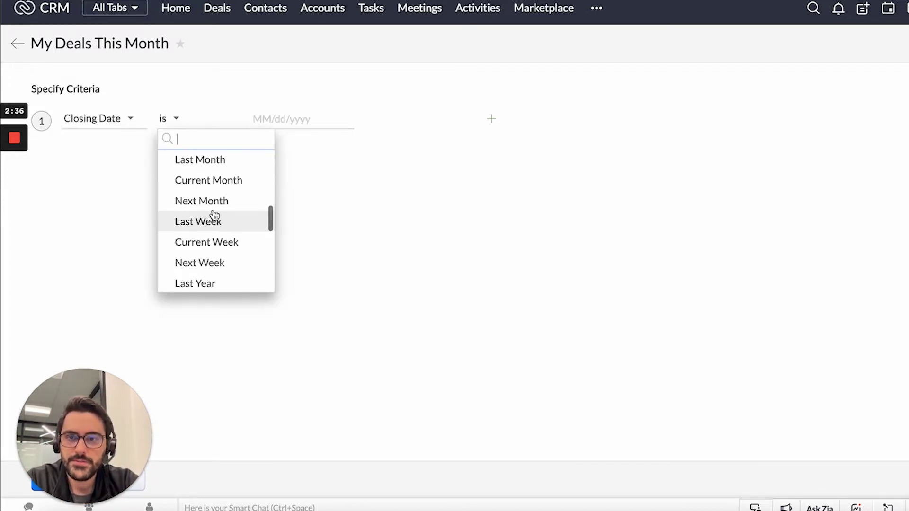
left_click(211, 182)
- Add a second condition with Deal Owner set to the demo user, and save the view
left_click(491, 119)
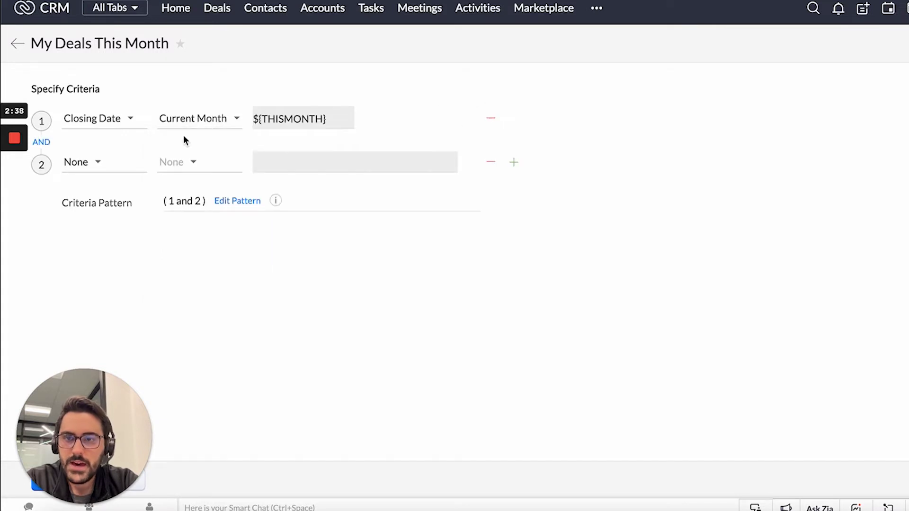
left_click(122, 166)
left_click(112, 327)
left_click(273, 166)
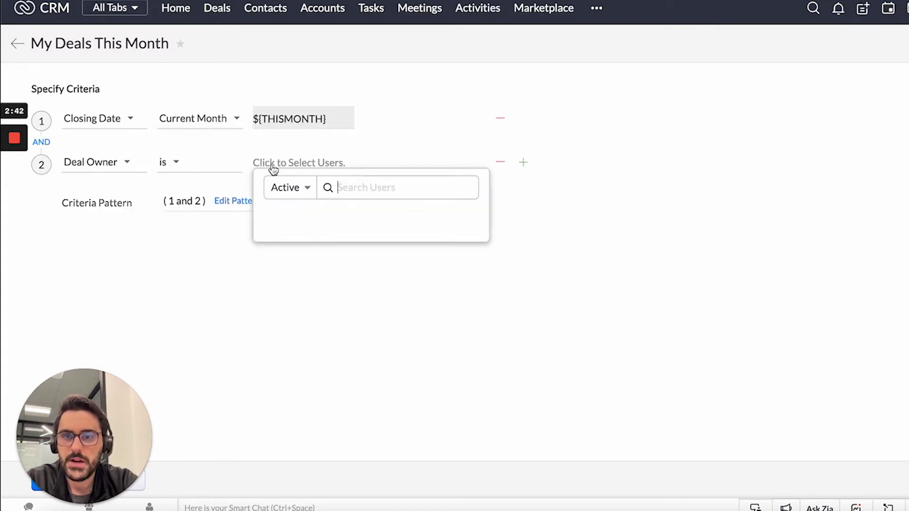
left_click(306, 251)
left_click(439, 314)
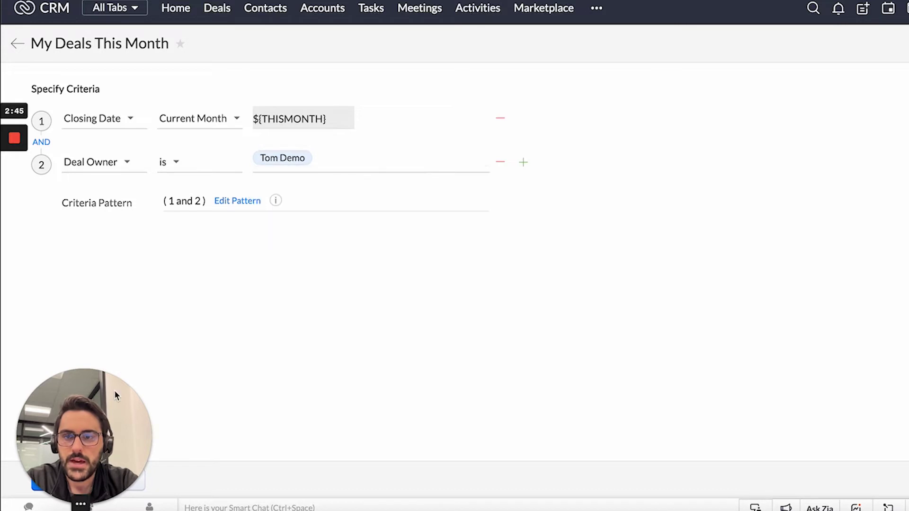
left_click_drag(114, 391, 136, 284)
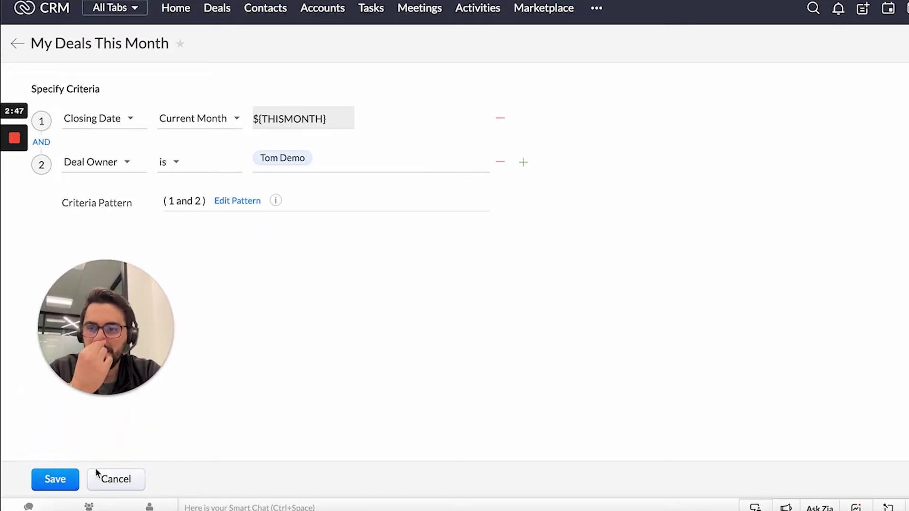
left_click(55, 480)
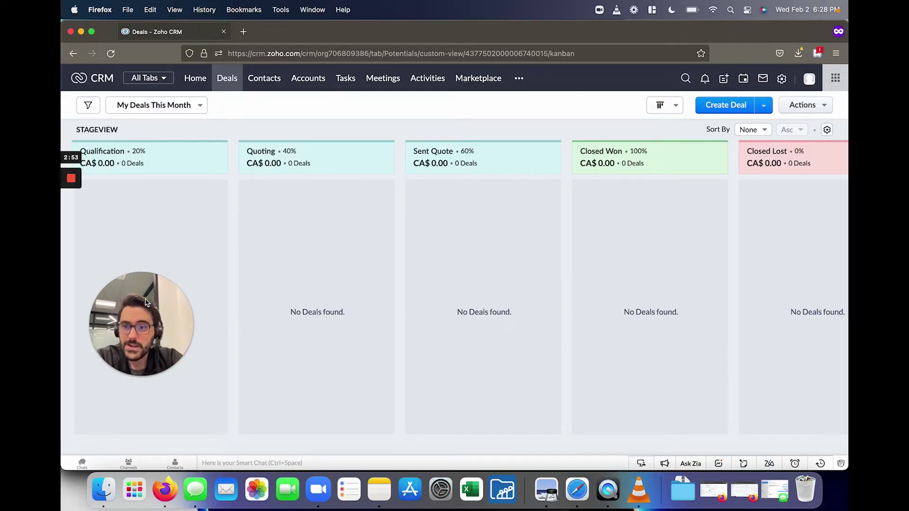
- Switch the board back to the All Deals view
left_click_drag(145, 302, 127, 363)
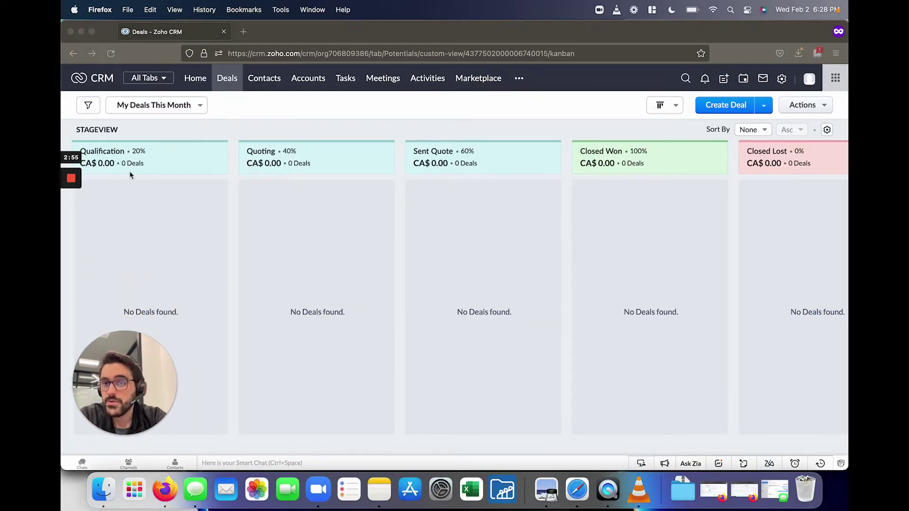
left_click(167, 110)
left_click(150, 231)
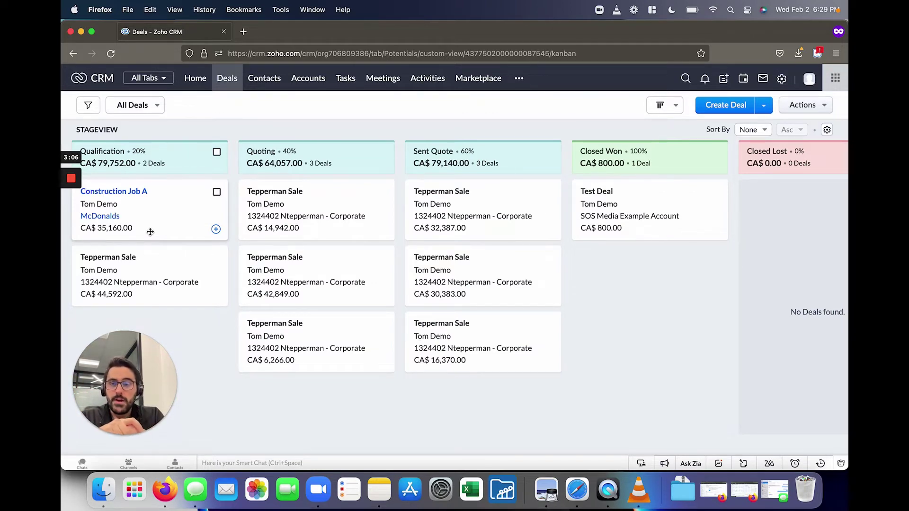
- Sort the deals by Closing Date in descending order
left_click(749, 131)
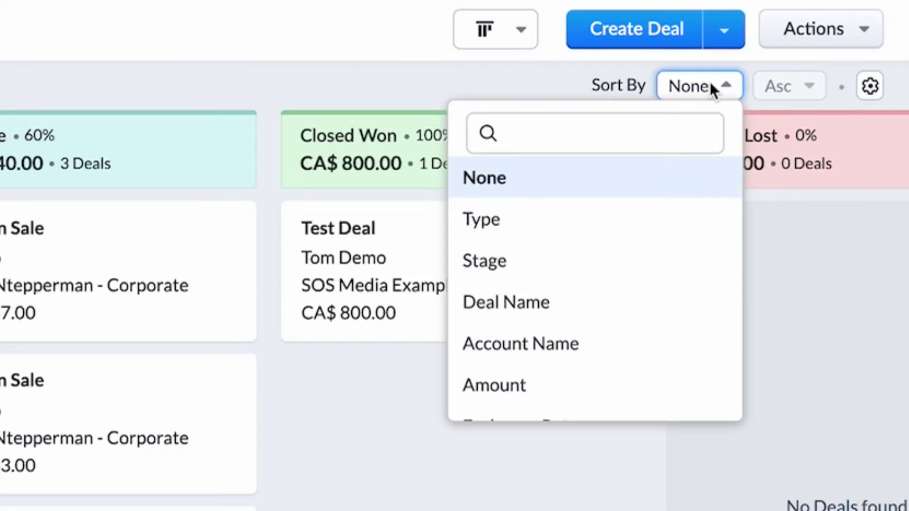
scroll(587, 249, "down", 6)
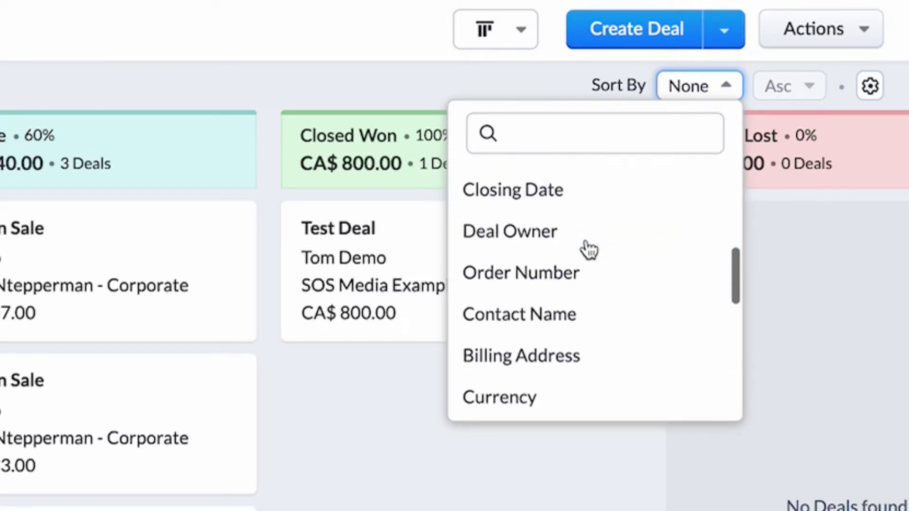
left_click(548, 204)
left_click(794, 89)
left_click(788, 168)
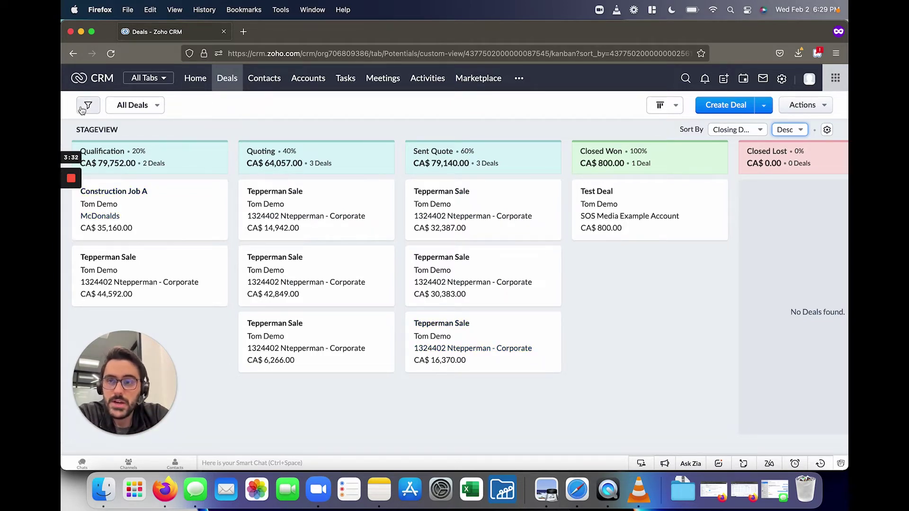
- Apply an Untouched Records filter that counts only user activity
left_click(88, 105)
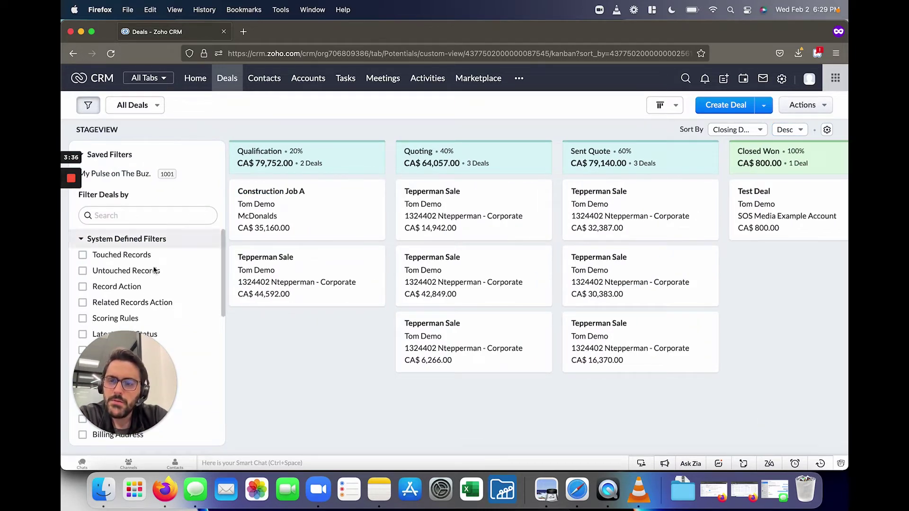
left_click_drag(122, 356, 112, 394)
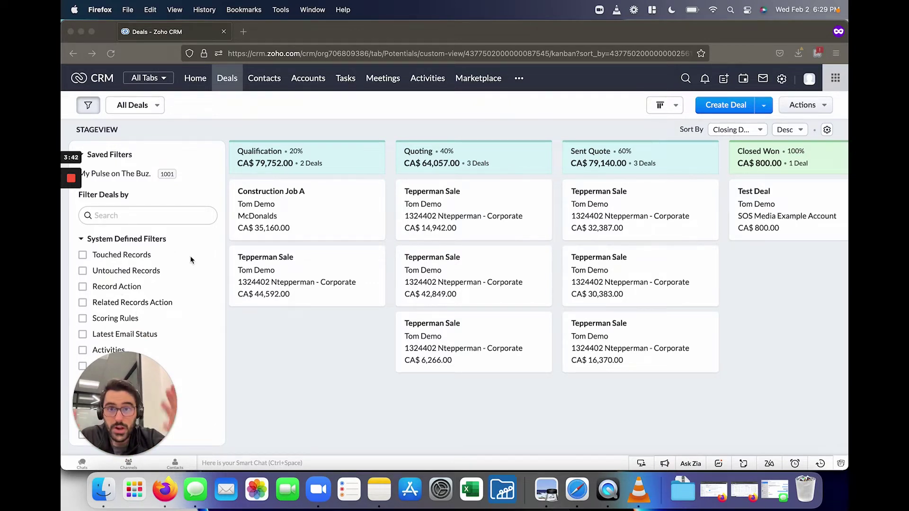
left_click(140, 219)
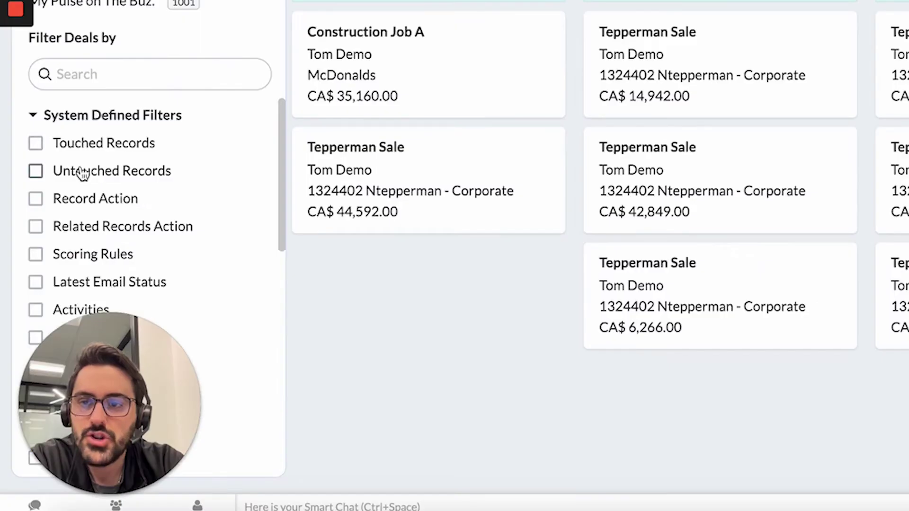
left_click(109, 272)
scroll(143, 289, "down", 3)
scroll(142, 203, "up", 1)
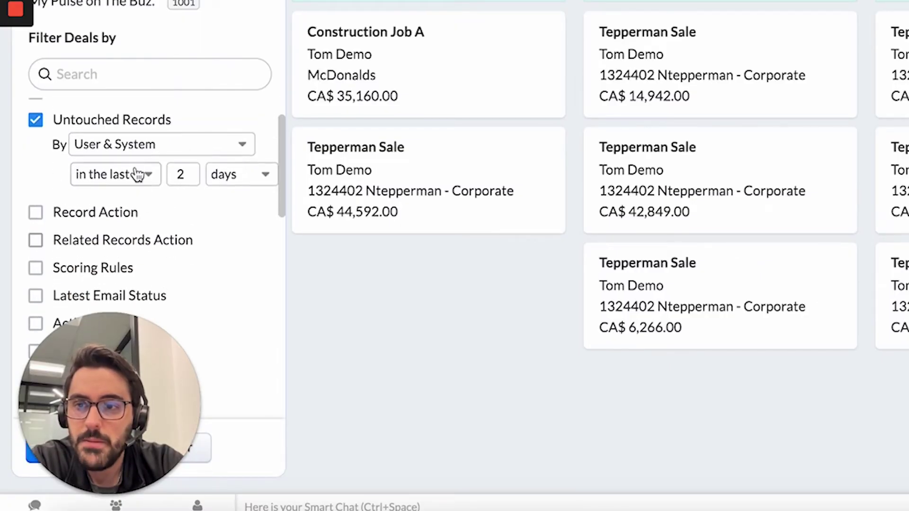
left_click(135, 145)
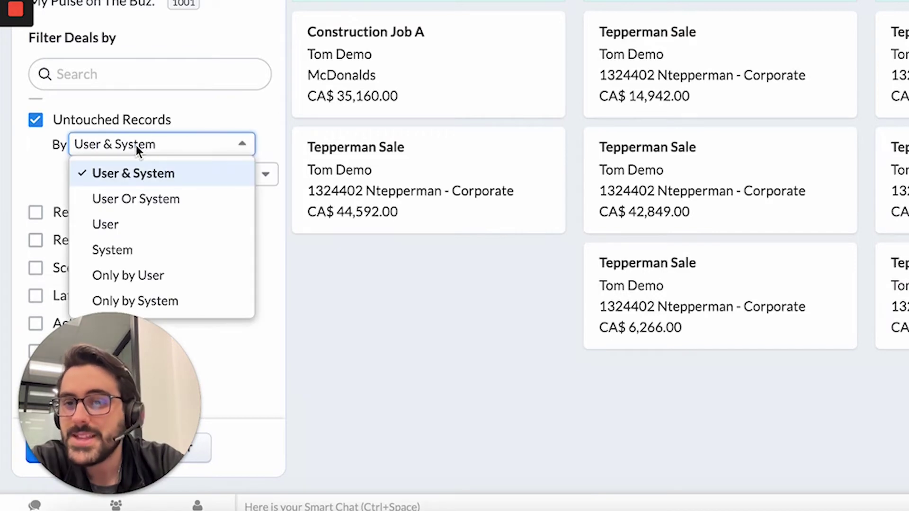
left_click(115, 234)
left_click_drag(89, 393, 92, 325)
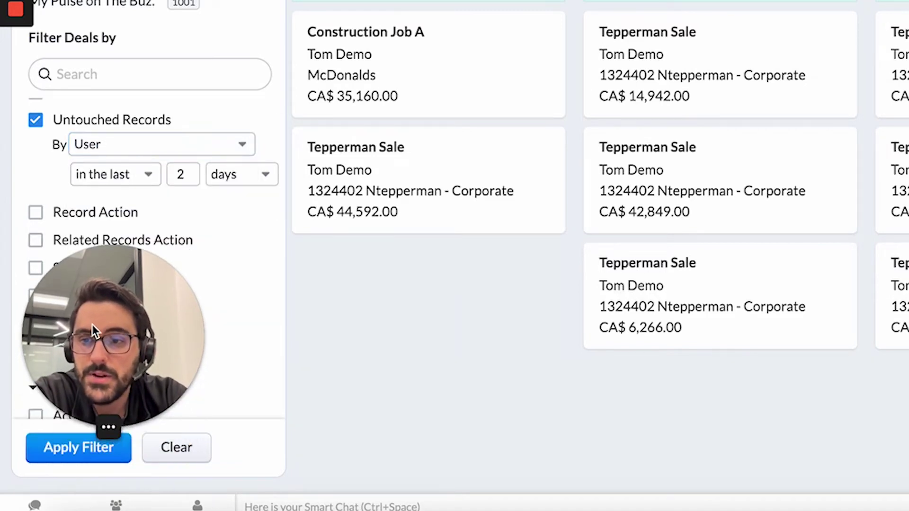
left_click(54, 460)
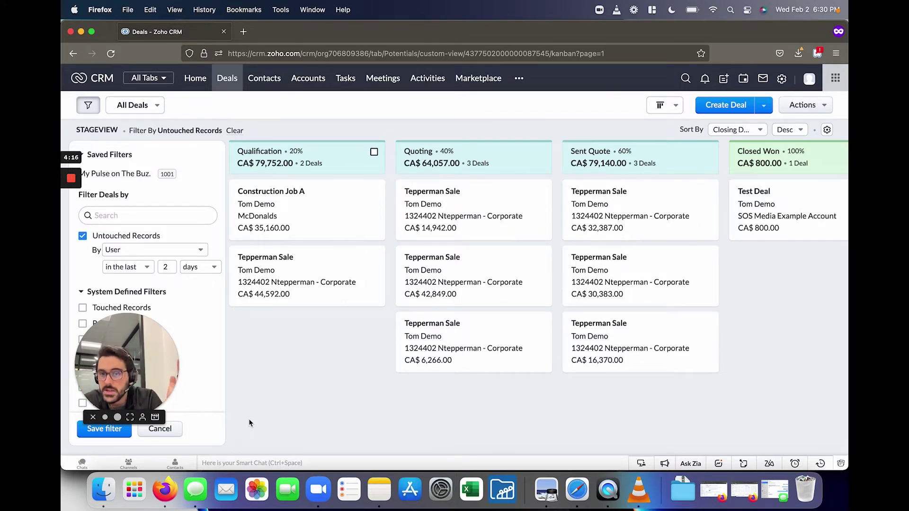
- Turn off the Untouched Records filter and drag Construction Job A into the Quoting stage
left_click(199, 267)
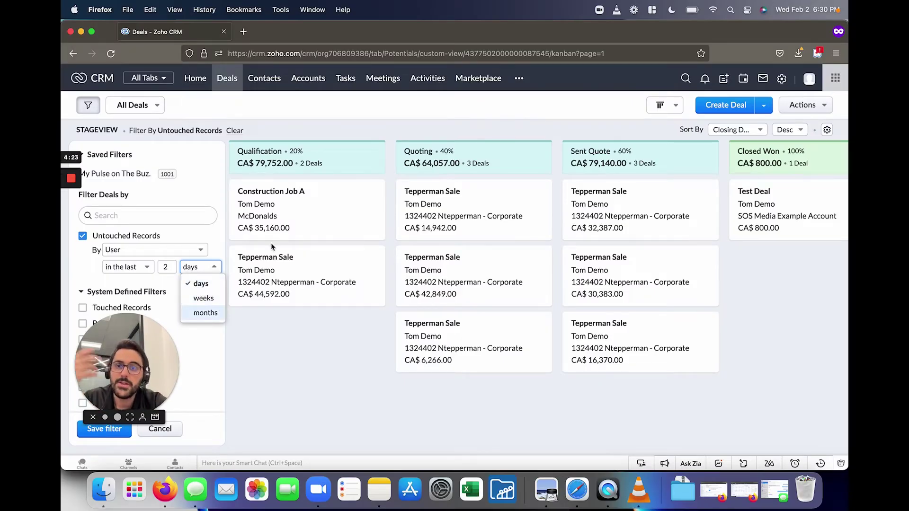
left_click_drag(127, 375, 125, 410)
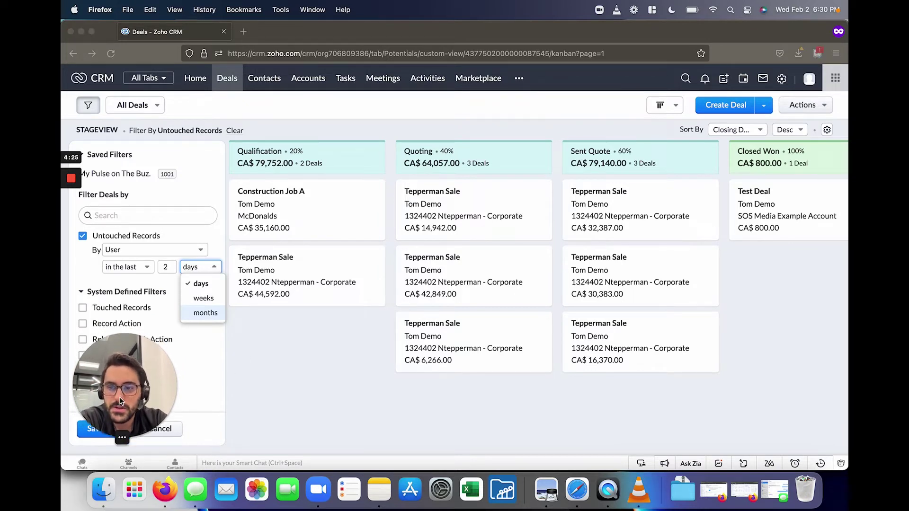
left_click(83, 238)
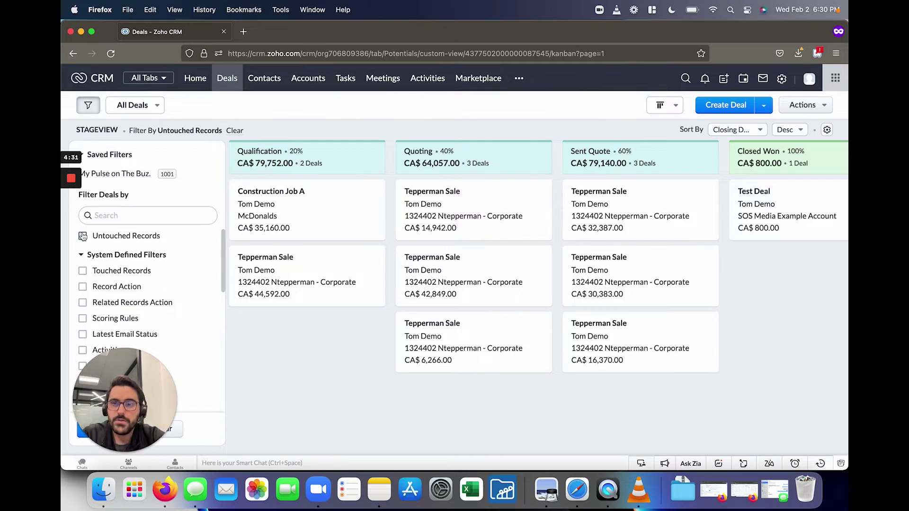
left_click(88, 105)
left_click_drag(155, 198, 330, 174)
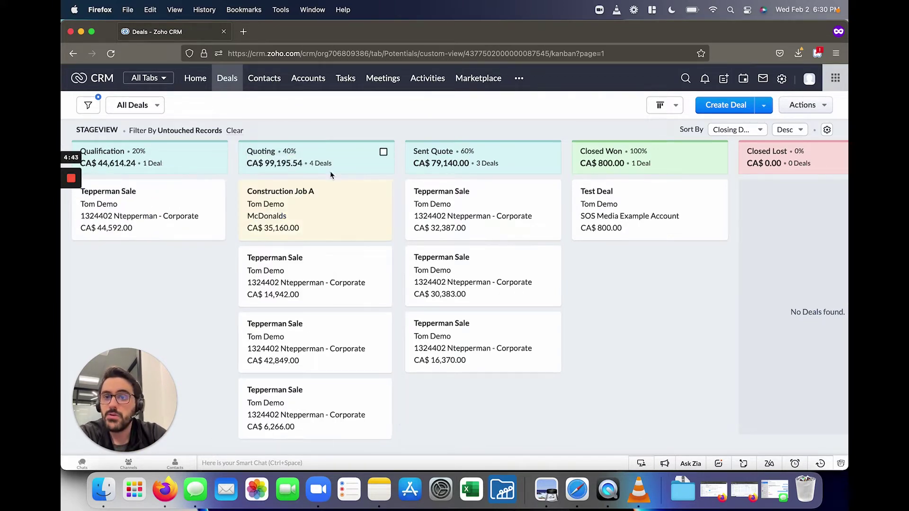
- Move the CA$14,942 Tepperman Sale to Qualification and start a new task on the first deal
left_click_drag(325, 263, 183, 253)
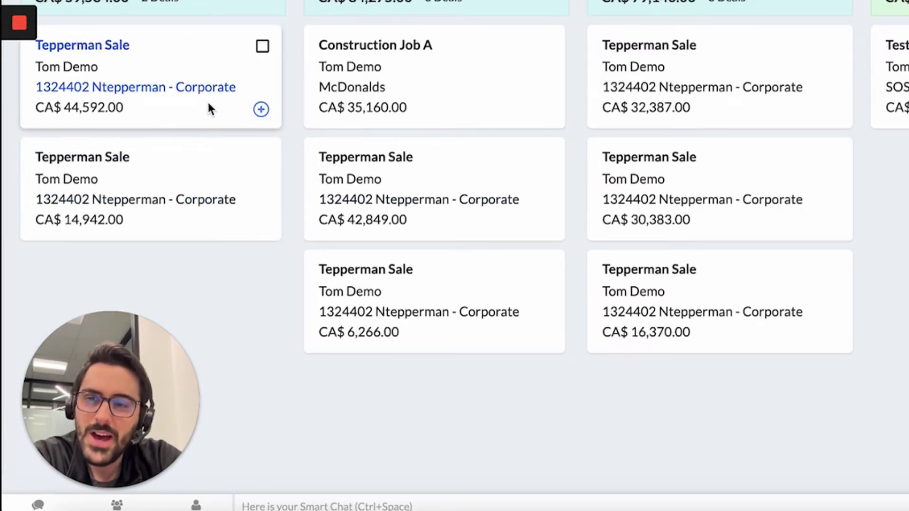
left_click(260, 109)
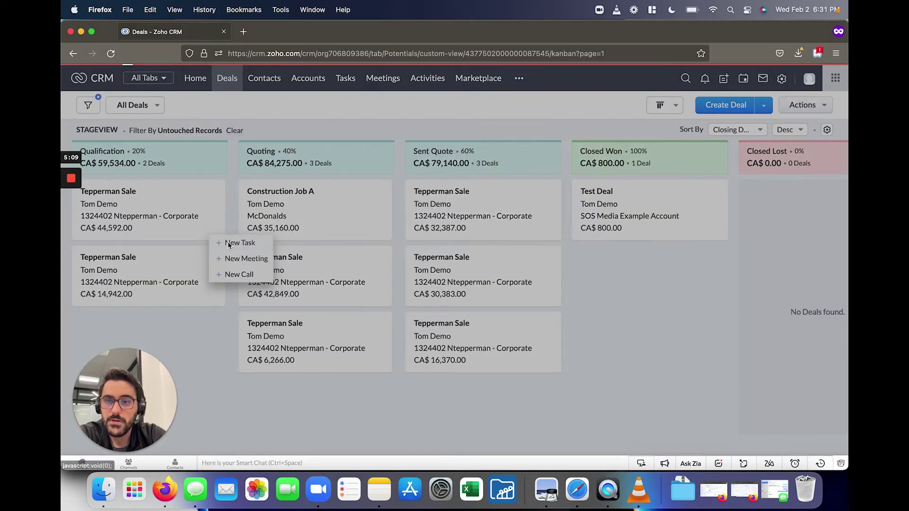
left_click(288, 136)
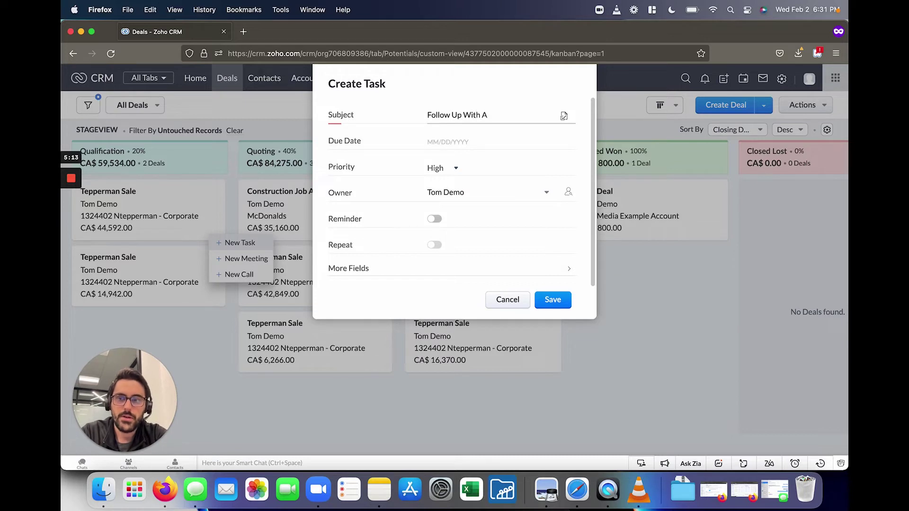
- Save the Follow Up With Account task due 02/11/2022 with a 02/10/2022 reminder
left_click(440, 143)
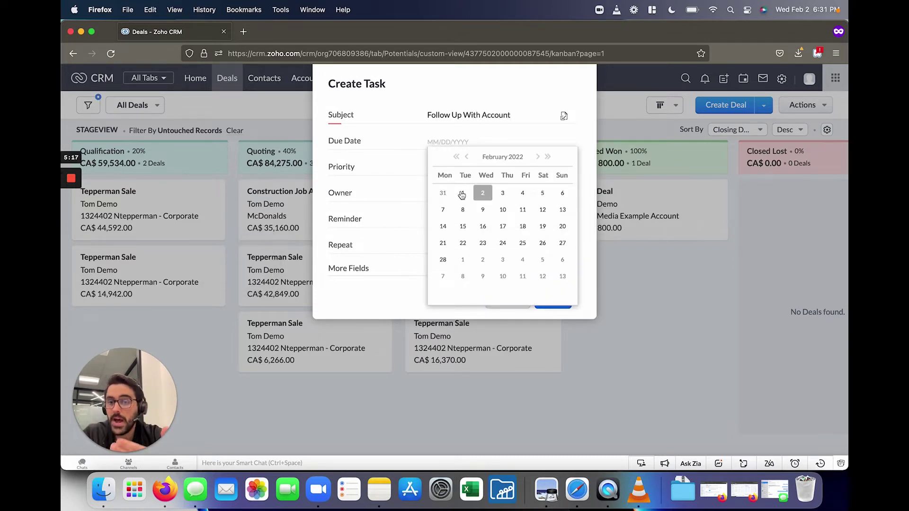
left_click(523, 210)
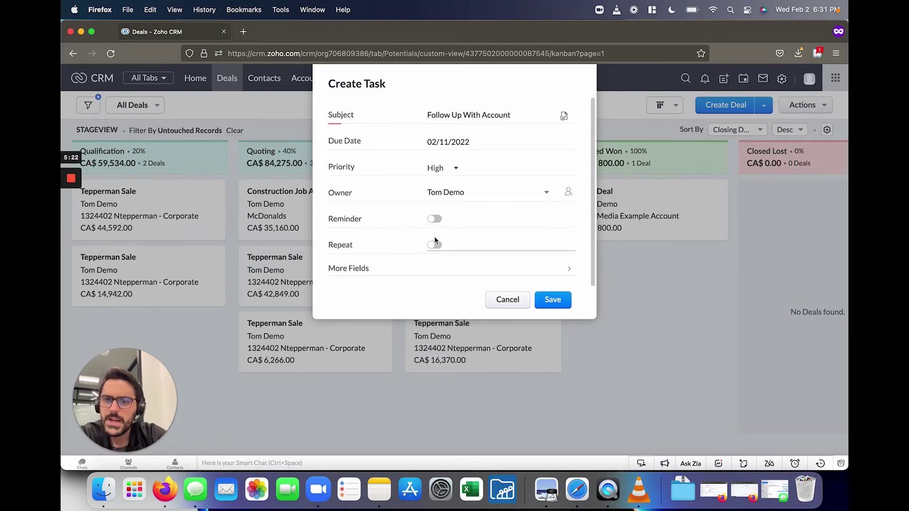
left_click(434, 218)
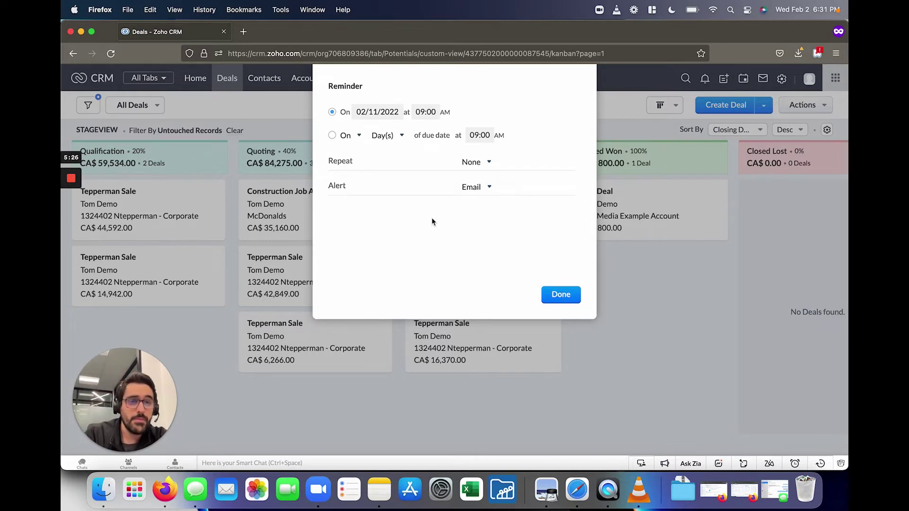
left_click(379, 111)
left_click(426, 183)
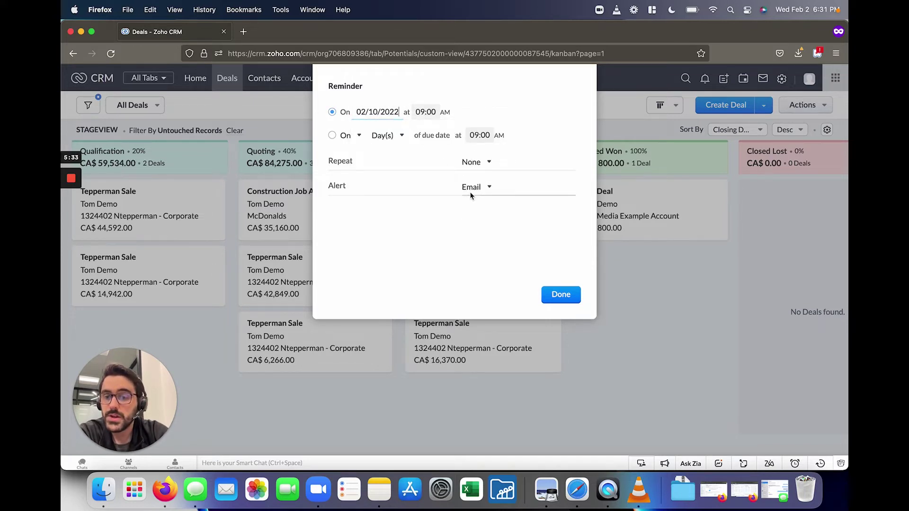
left_click(561, 295)
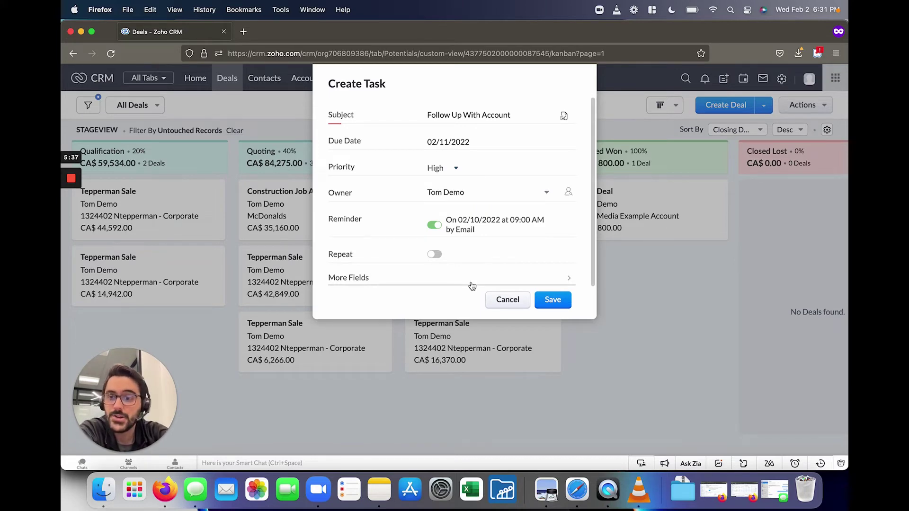
left_click(553, 300)
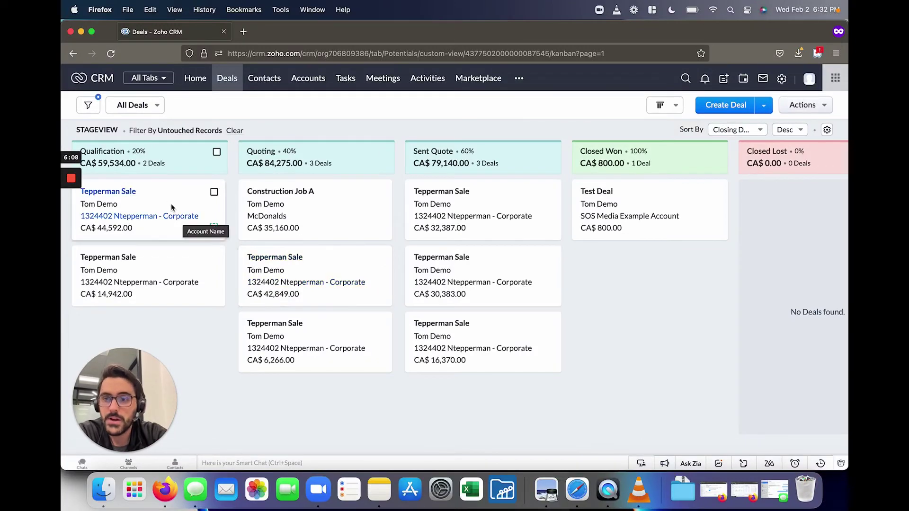
- Open the CA$44,592 Tepperman Sale and change its Closing Date to 02/28/2022
left_click(127, 192)
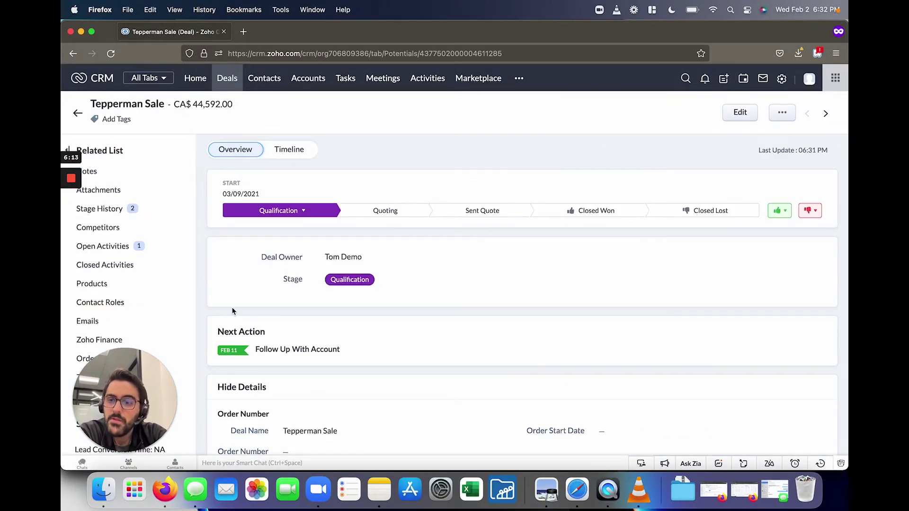
scroll(232, 310, "down", 5)
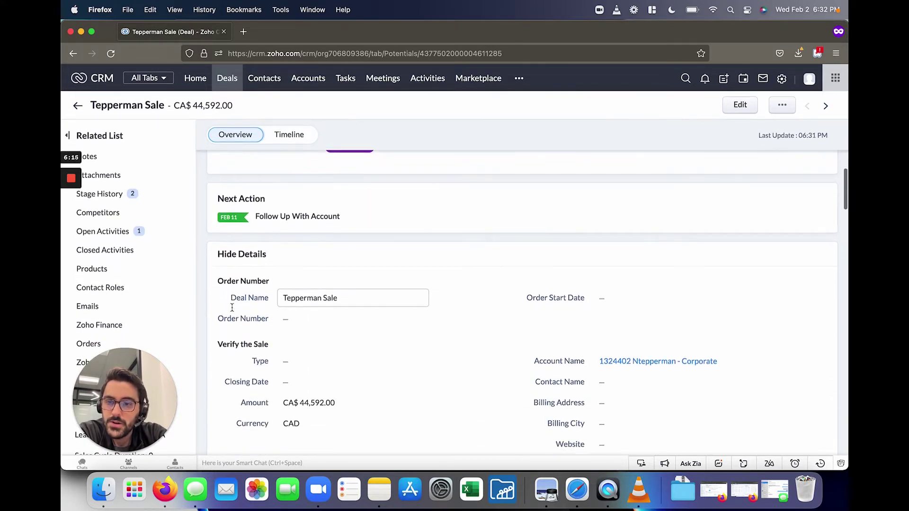
scroll(232, 308, "down", 4)
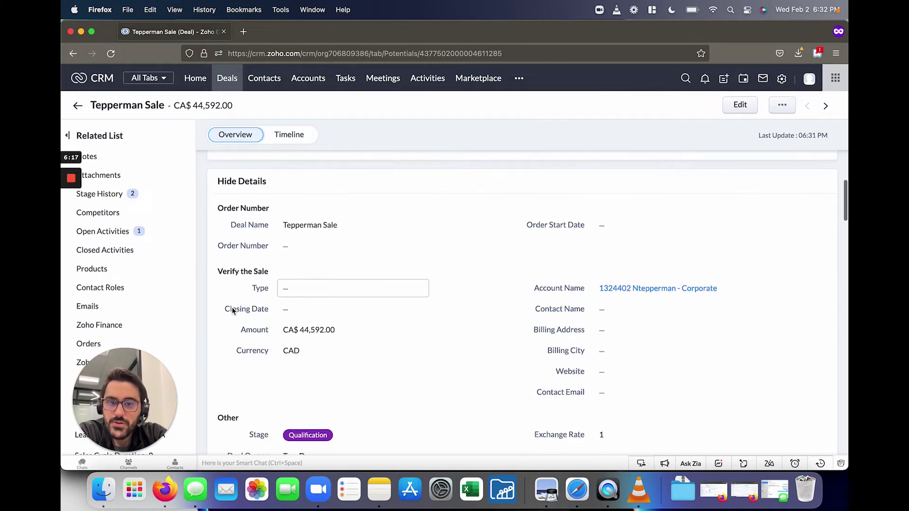
scroll(232, 310, "up", 2)
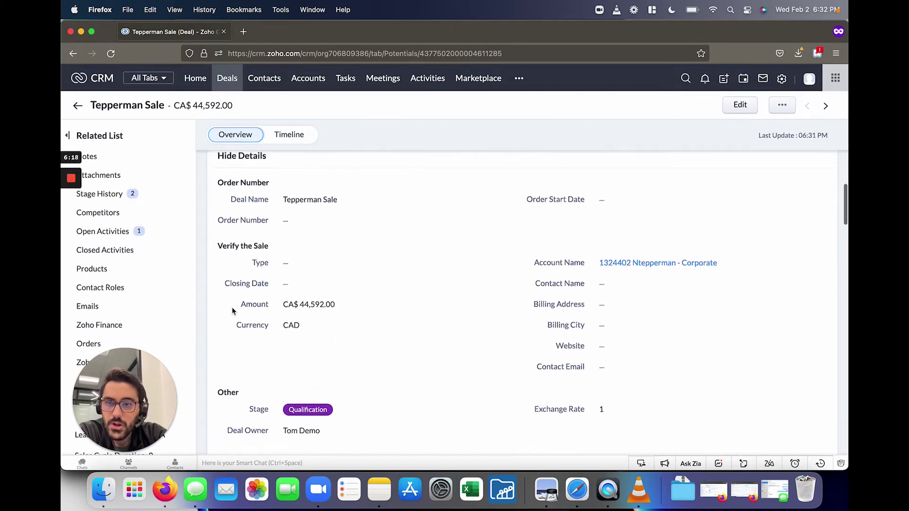
left_click(301, 291)
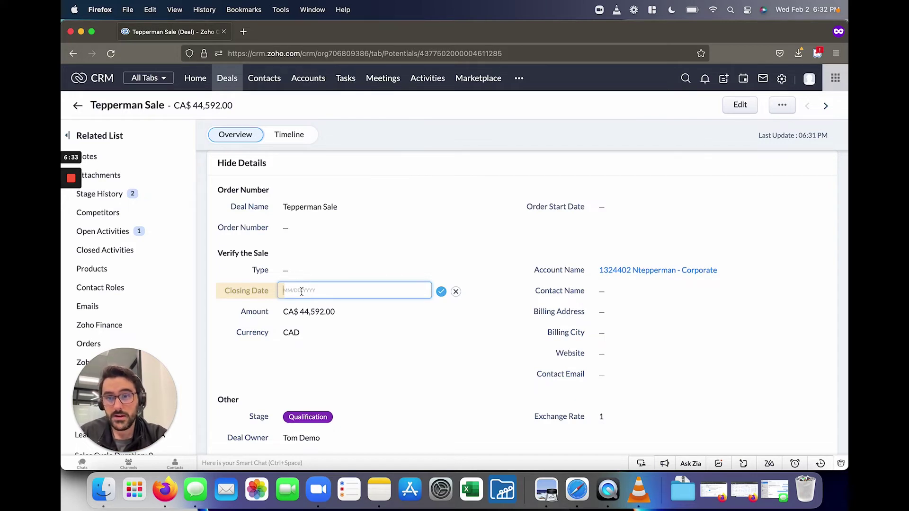
left_click(301, 292)
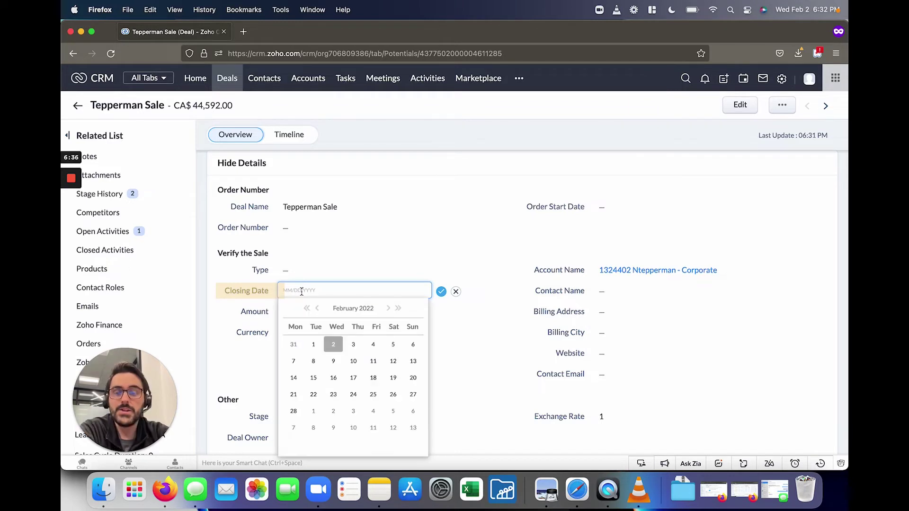
left_click(295, 410)
left_click(442, 292)
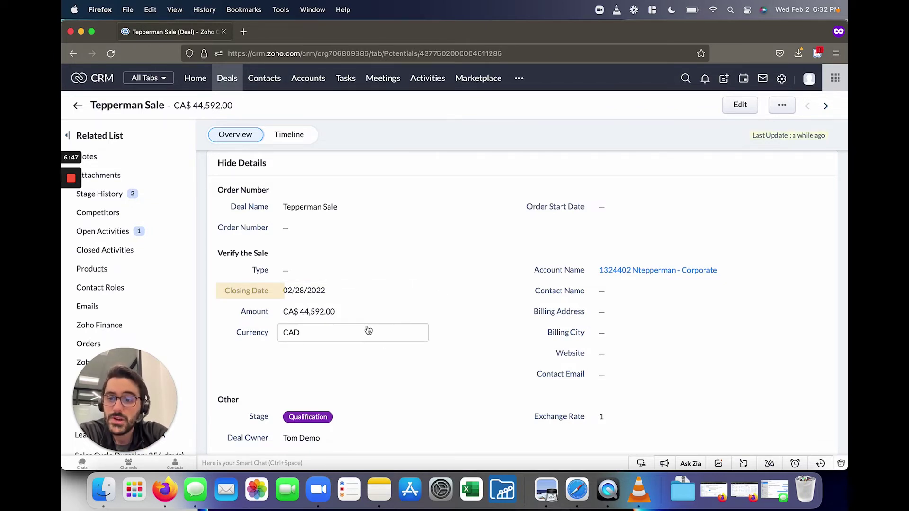
- Change the Tepperman Sale deal's Amount to 50,000
left_click(344, 311)
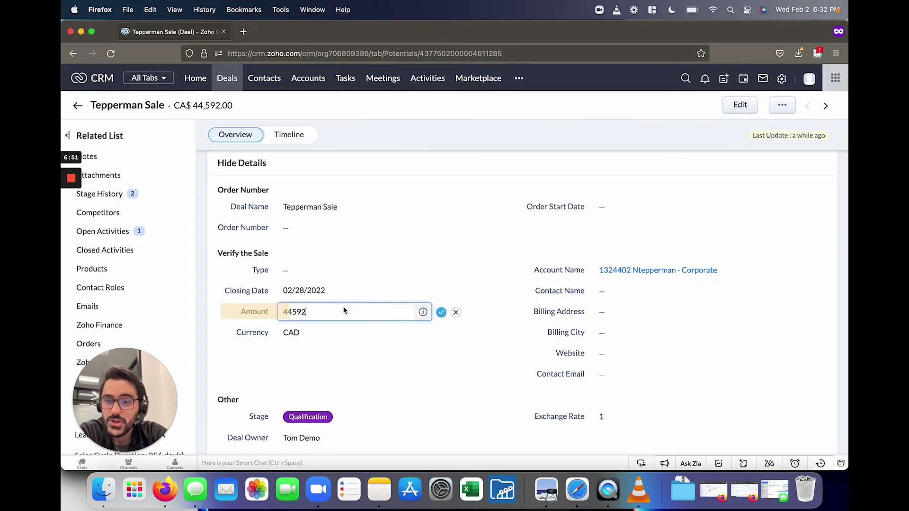
key("super+a")
key("BackSpace")
type("50000")
key("Return")
- Return to the Tepperman Sale deal page and move the deal to the Quoting stage
scroll(374, 367, "up", 5)
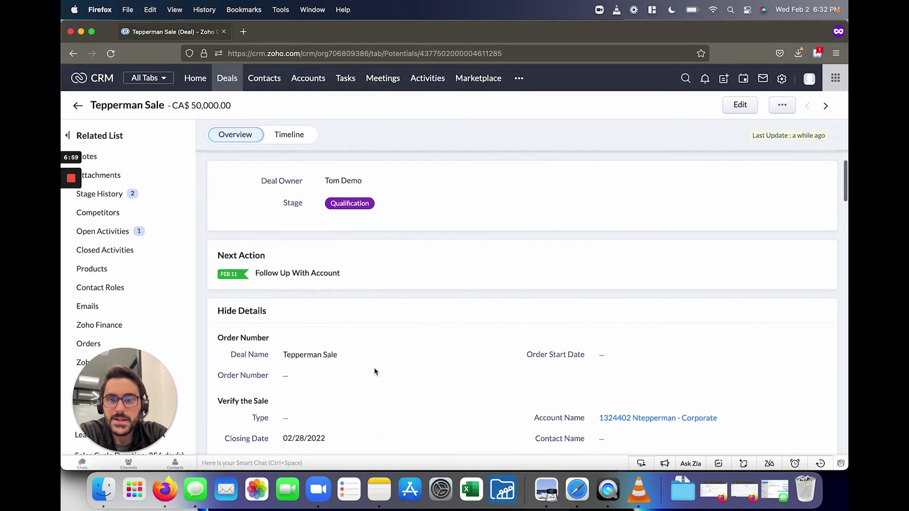
left_click(230, 82)
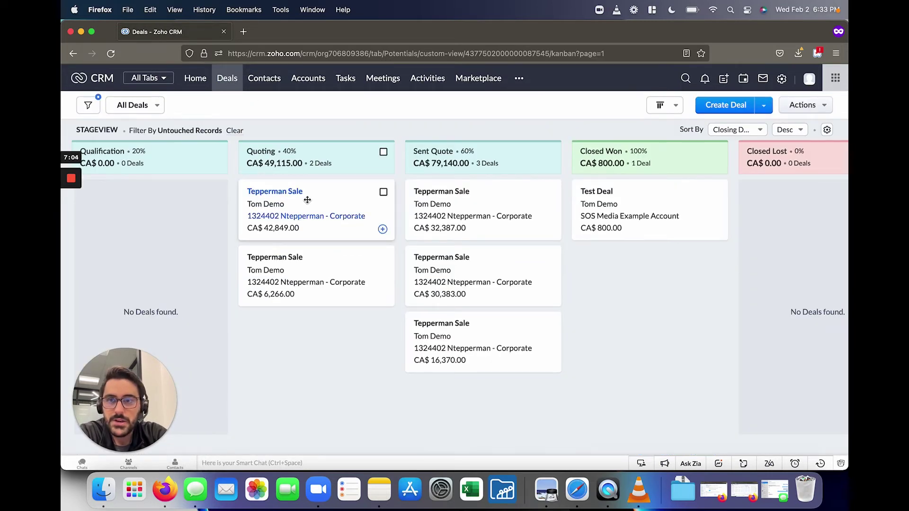
left_click(73, 54)
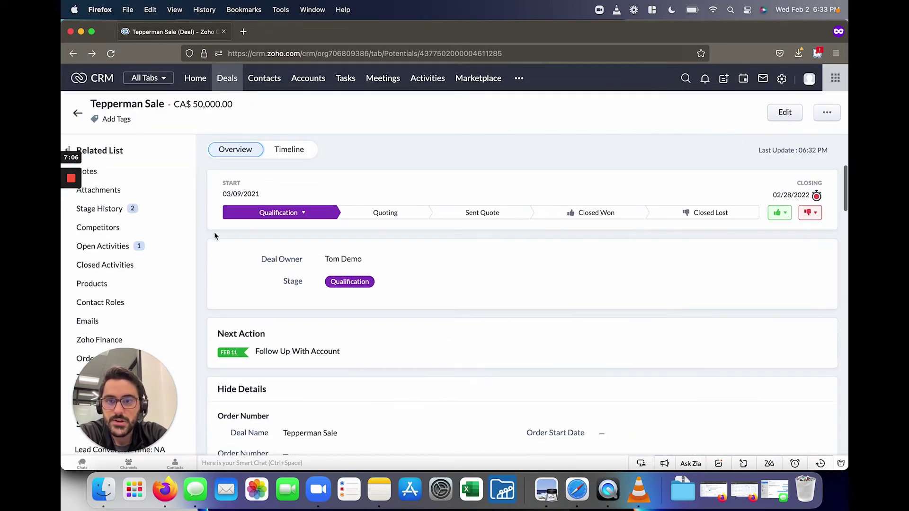
left_click(368, 214)
scroll(421, 282, "down", 3)
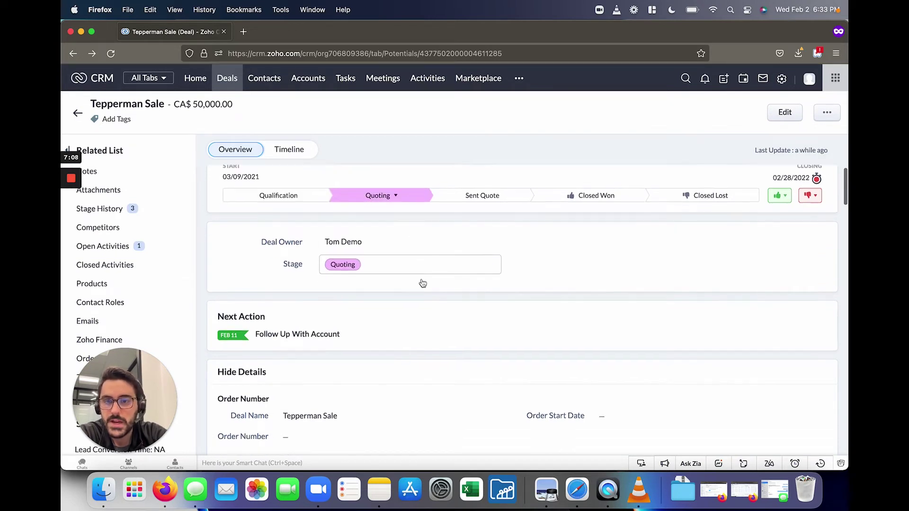
scroll(422, 283, "down", 3)
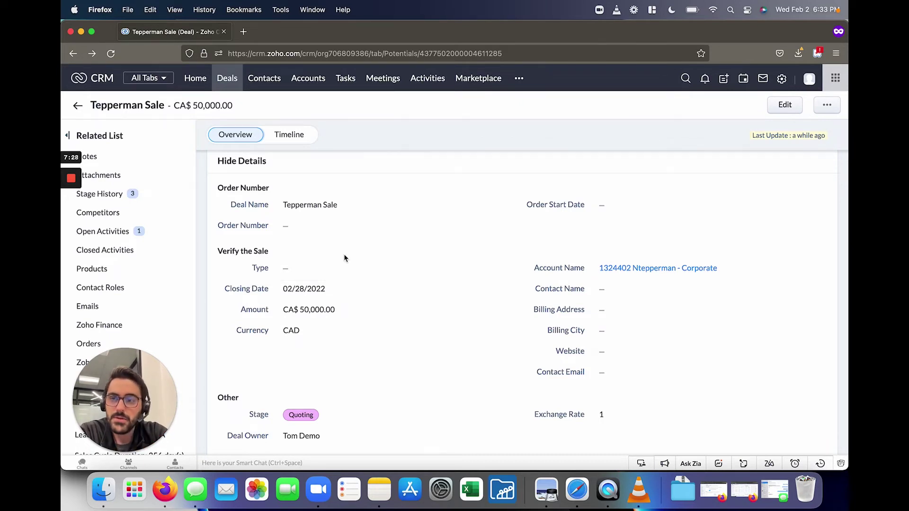
- Start a new note on the deal titled 'Follow Up Call'
left_click(127, 156)
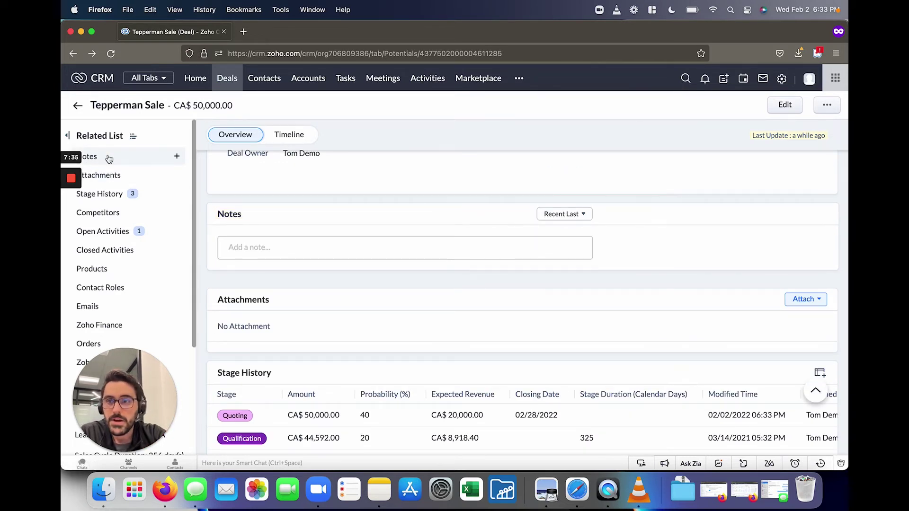
left_click(108, 159)
left_click(240, 246)
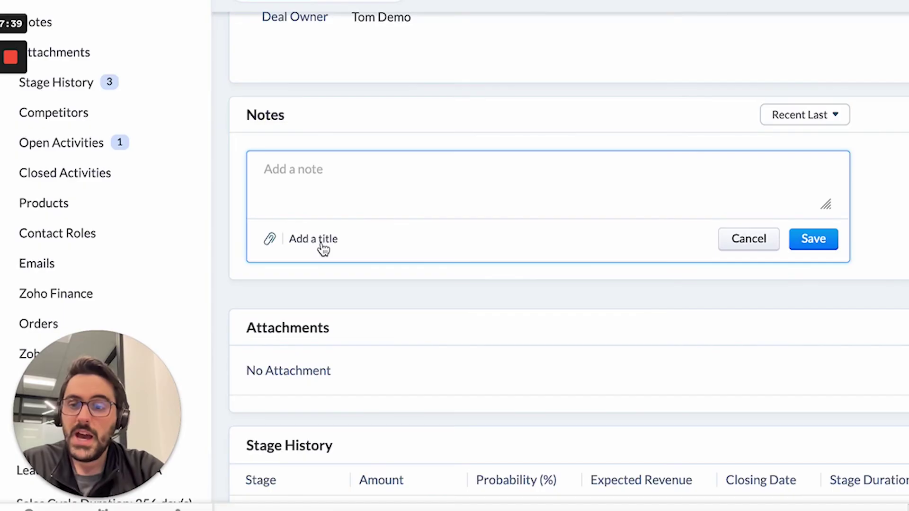
left_click(263, 292)
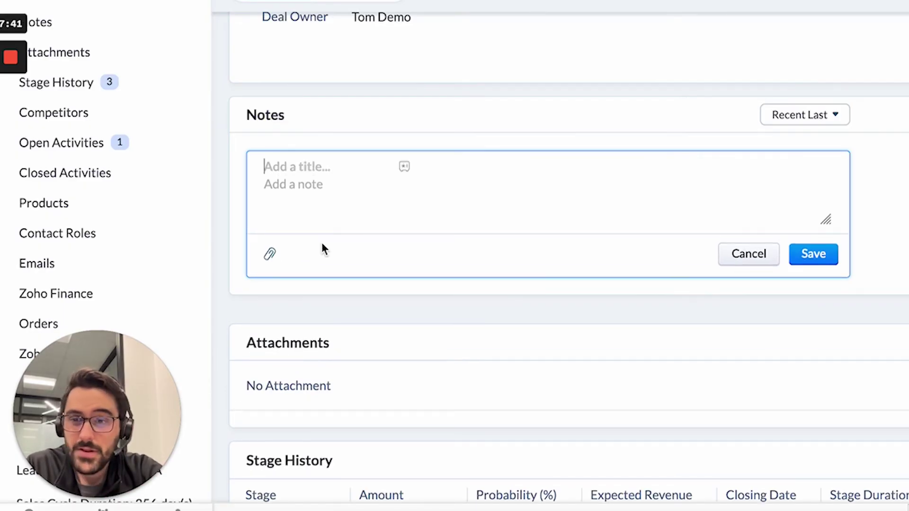
type("Follow Up Call")
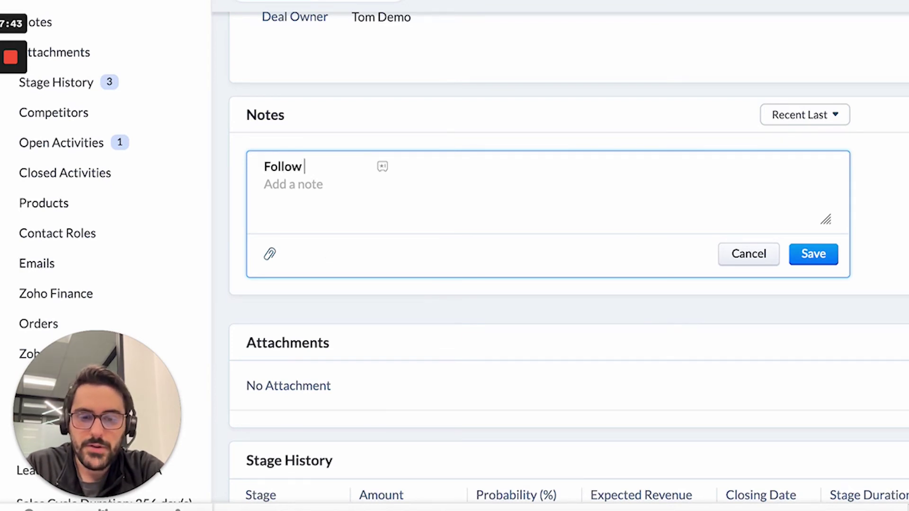
- Write the note body saying the contact wants to move forward, and save the note
left_click(301, 208)
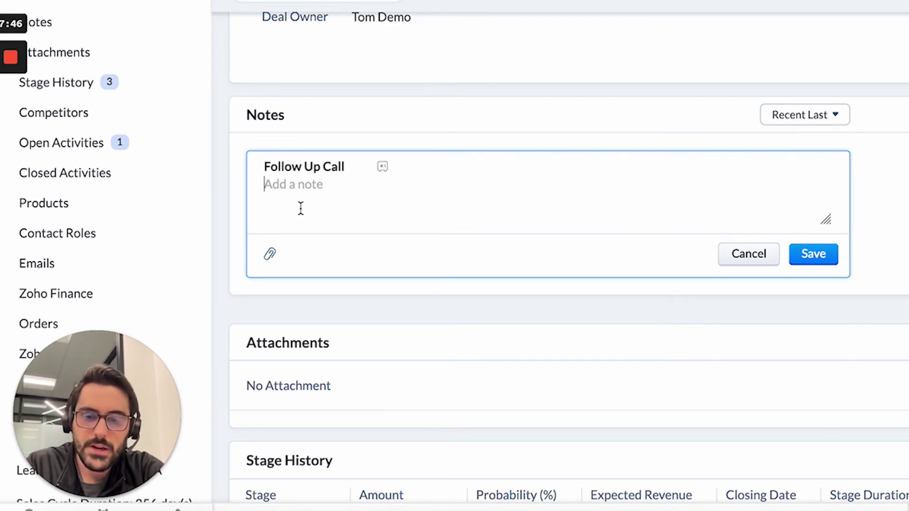
type("Talked to Massimo and ")
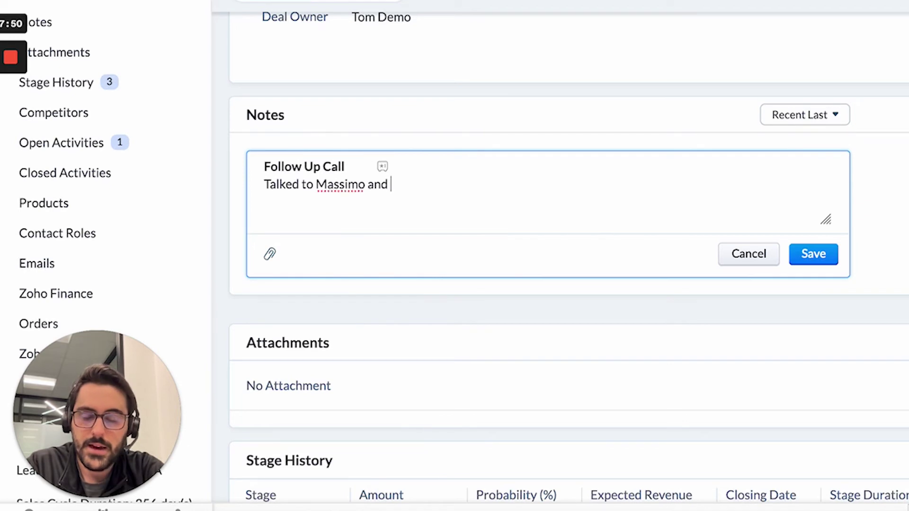
type("looks like he w")
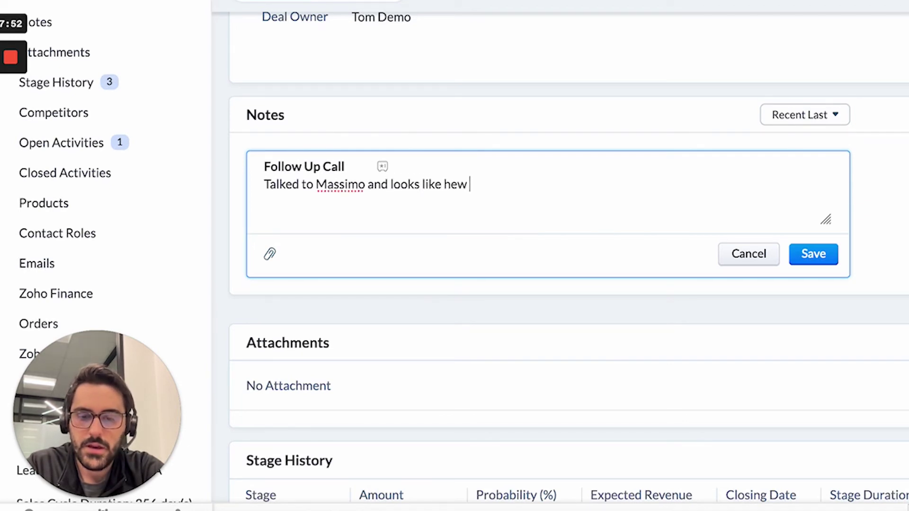
key("BackSpace")
type("wants to mo")
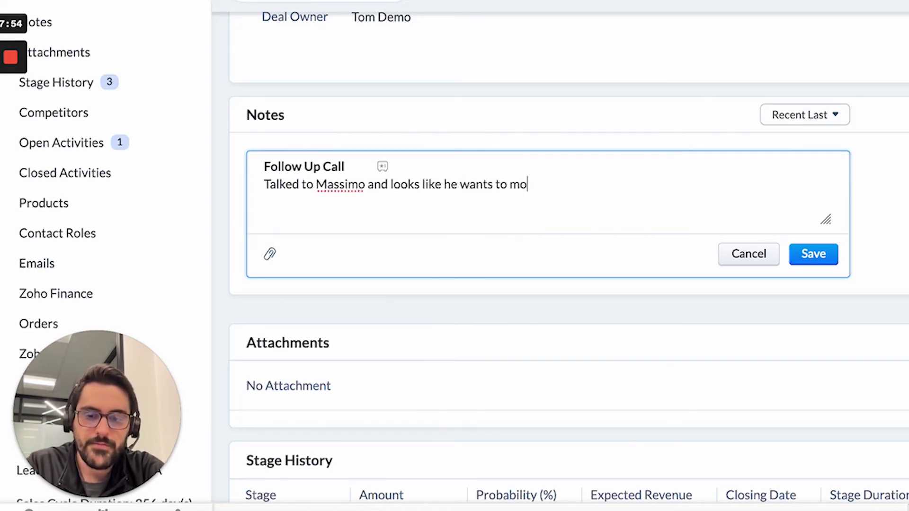
type("ve forward.")
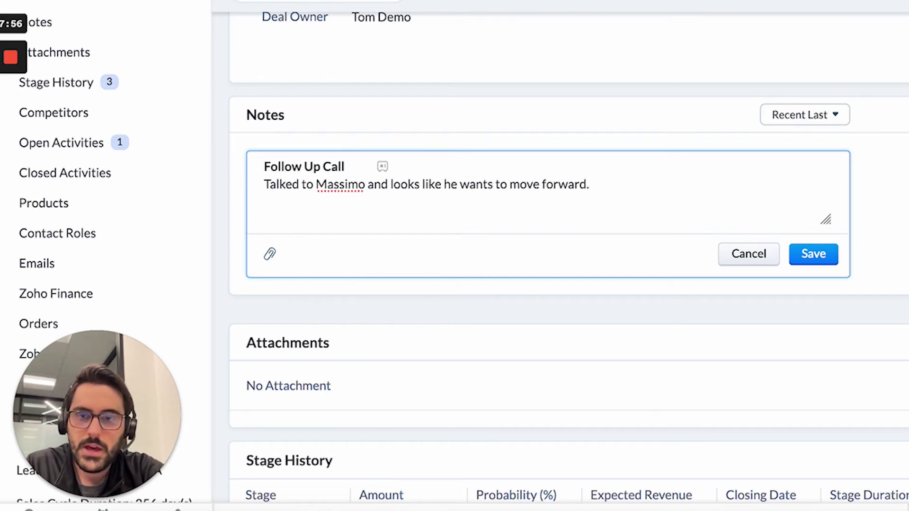
type(" @")
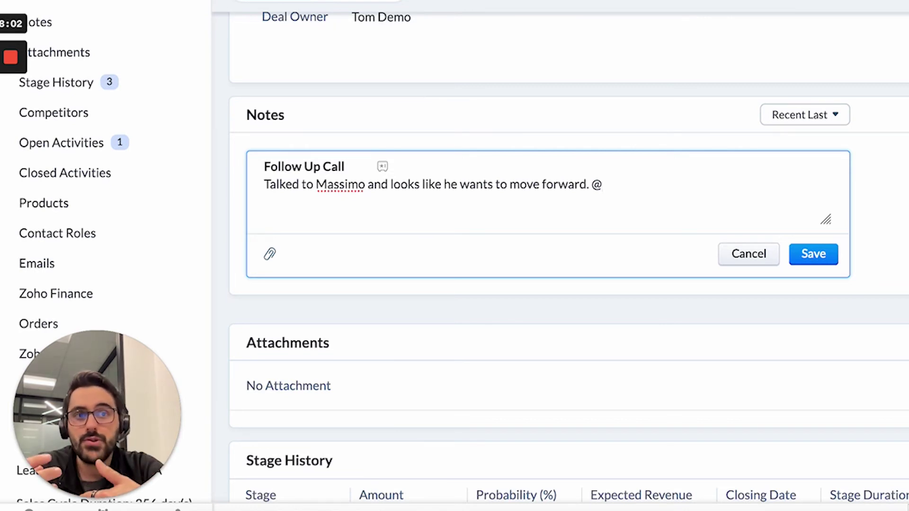
key("BackSpace")
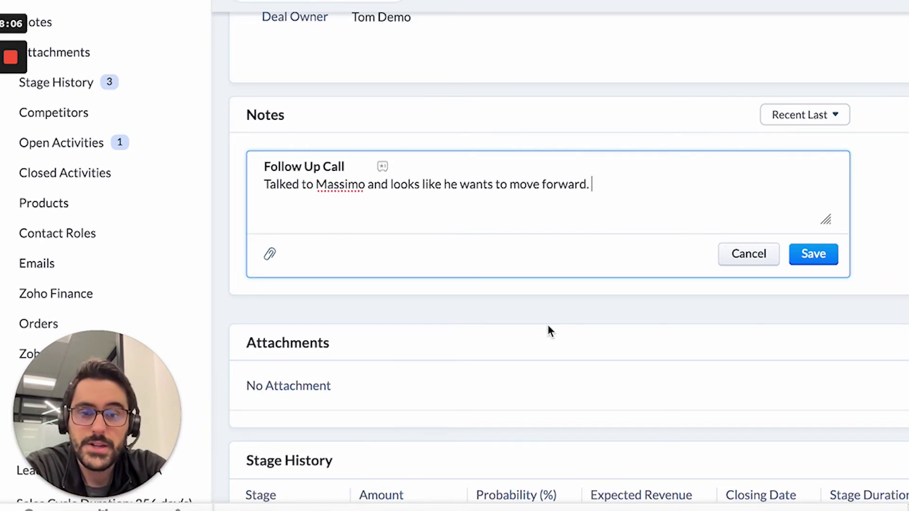
left_click(812, 258)
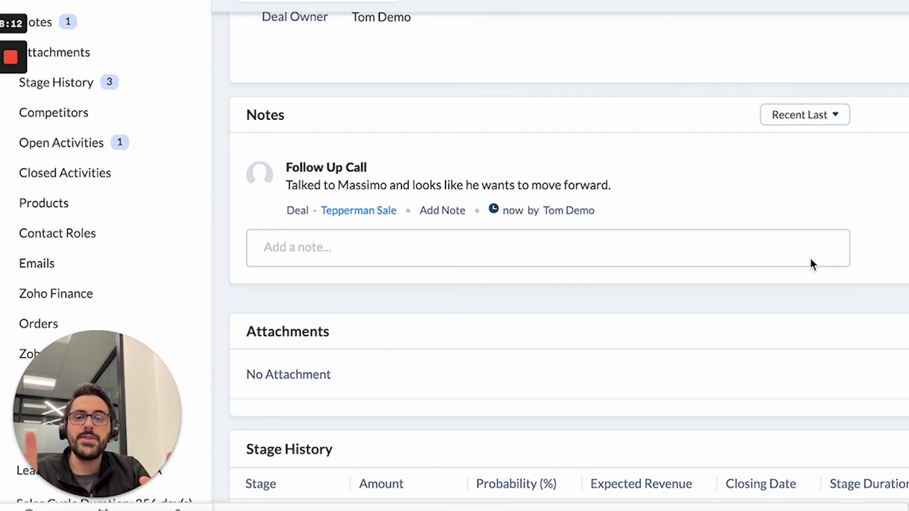
- Open the Follow Up With Account task from the deal's Open Activities
left_click(143, 149)
mouse_move(358, 189)
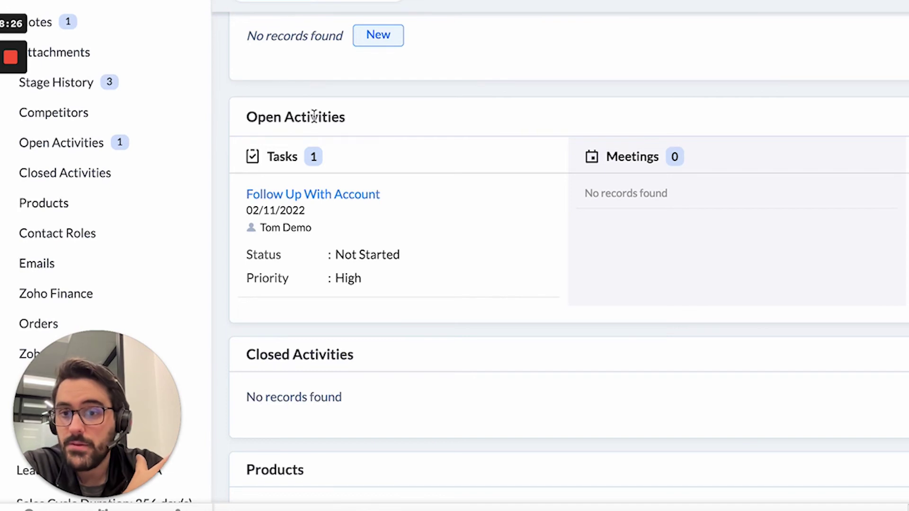
left_click(297, 196)
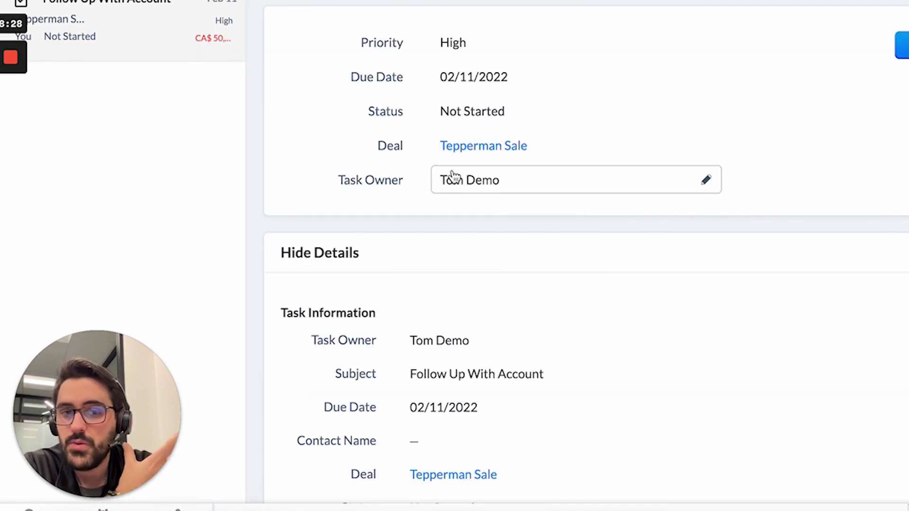
- Add the note 'He wants to move forward.' to the task
scroll(450, 176, "down", 1)
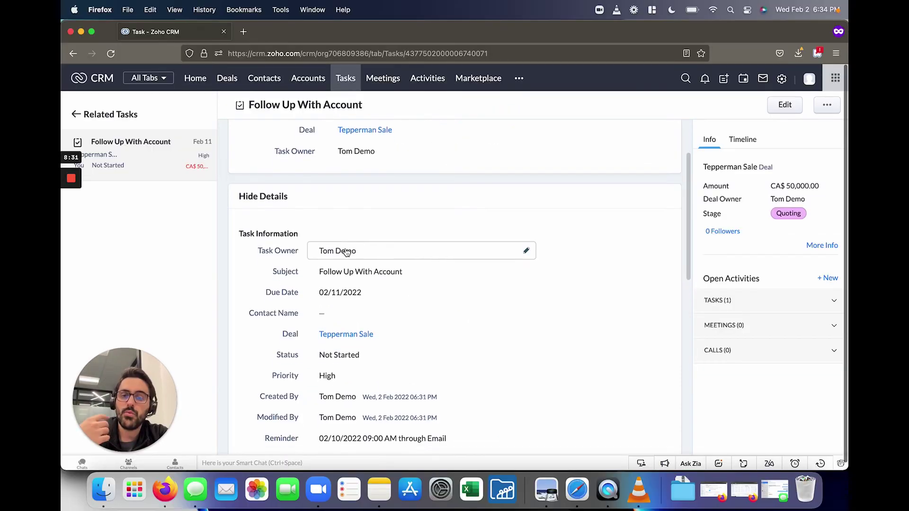
scroll(616, 313, "down", 2)
scroll(494, 285, "up", 3)
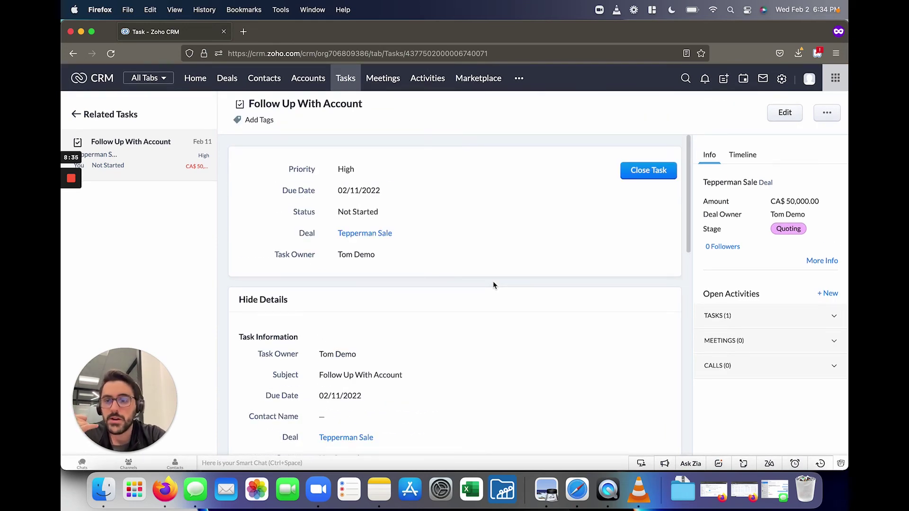
scroll(493, 284, "down", 10)
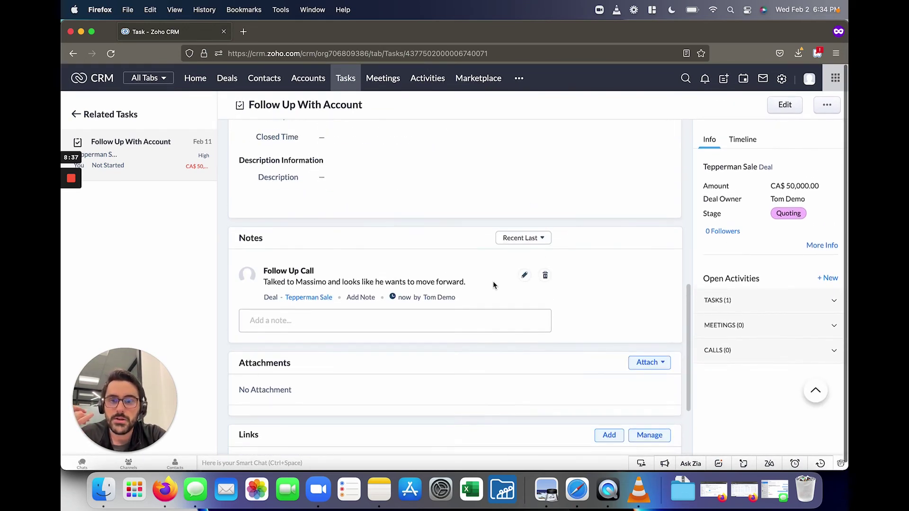
left_click(364, 314)
type("He wants to mov")
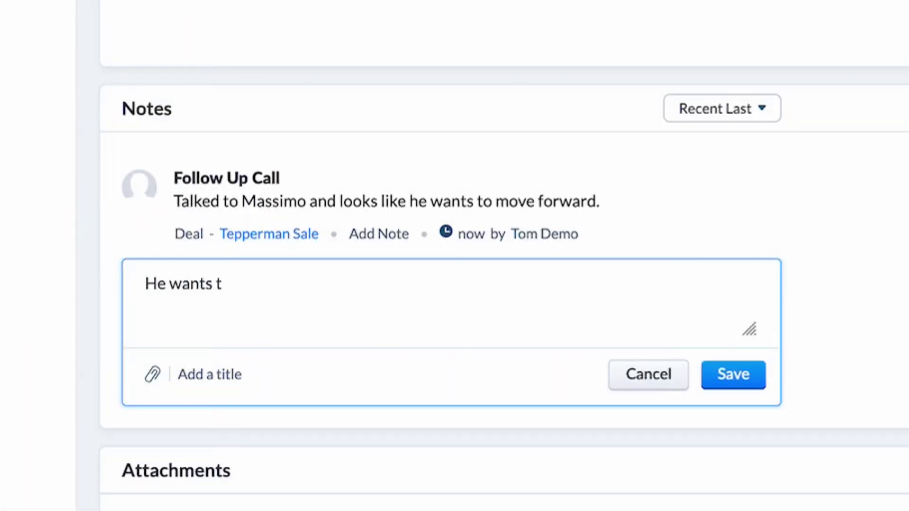
type("e forward.")
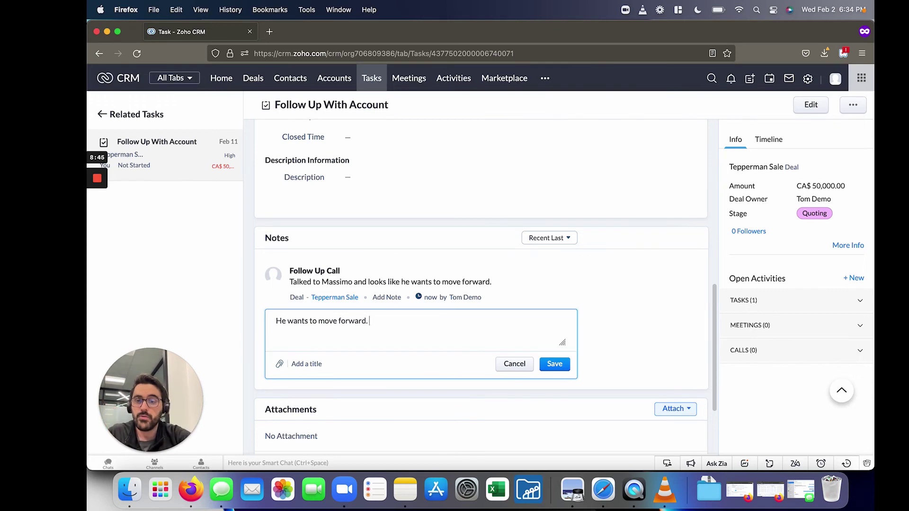
left_click(555, 363)
- Mark the task as completed and return to the Tepperman Sale deal
scroll(610, 242, "up", 10)
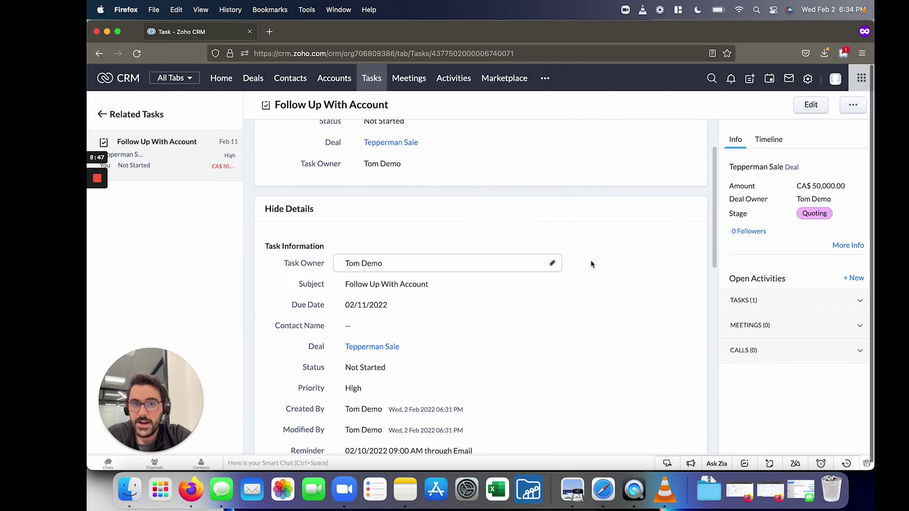
scroll(661, 189, "up", 3)
left_click(674, 171)
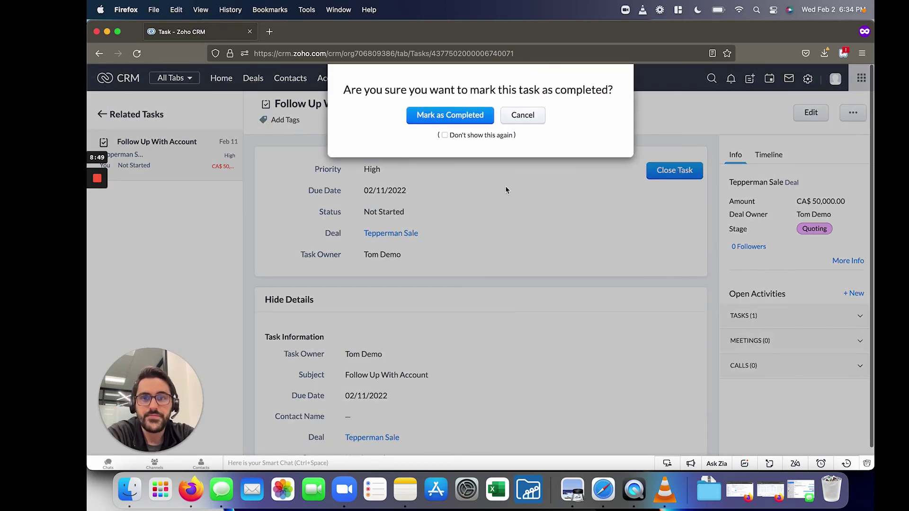
left_click(446, 118)
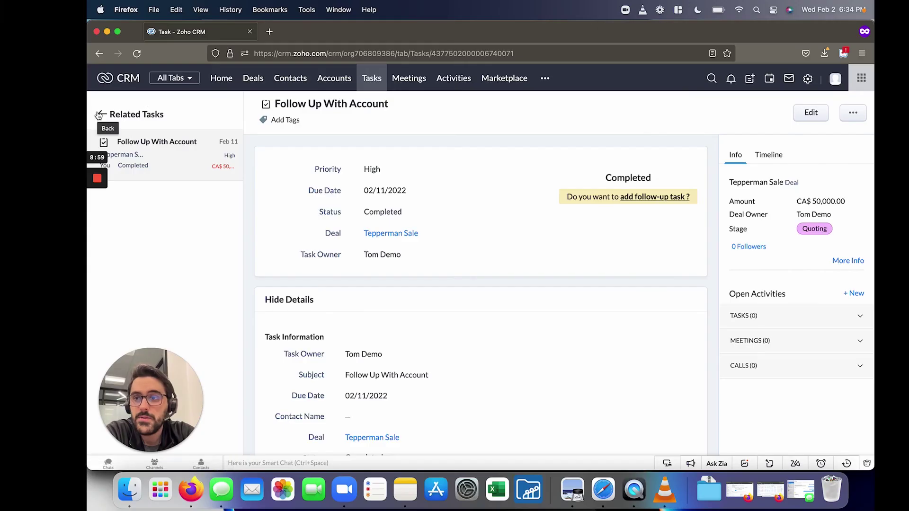
left_click(101, 120)
- Review the Tepperman Sale deal's two notes and its closed activity
left_click(166, 174)
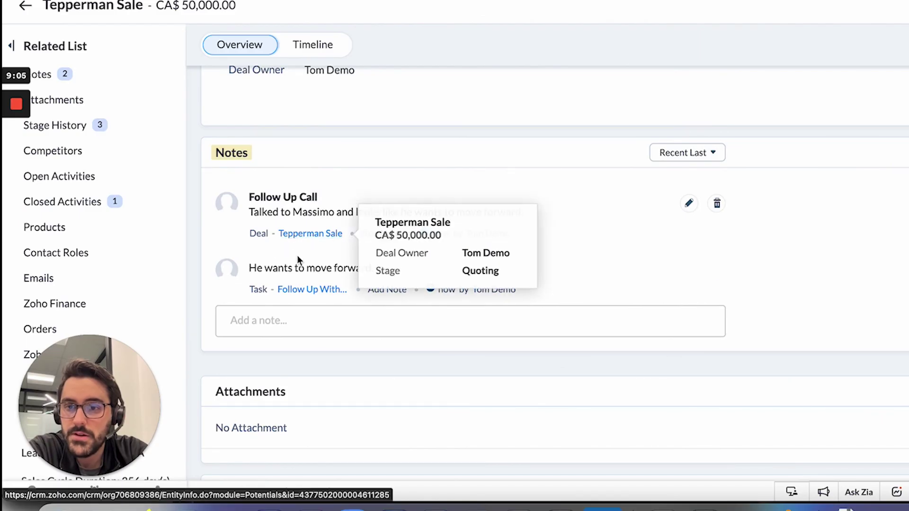
left_click(127, 203)
scroll(356, 247, "up", 10)
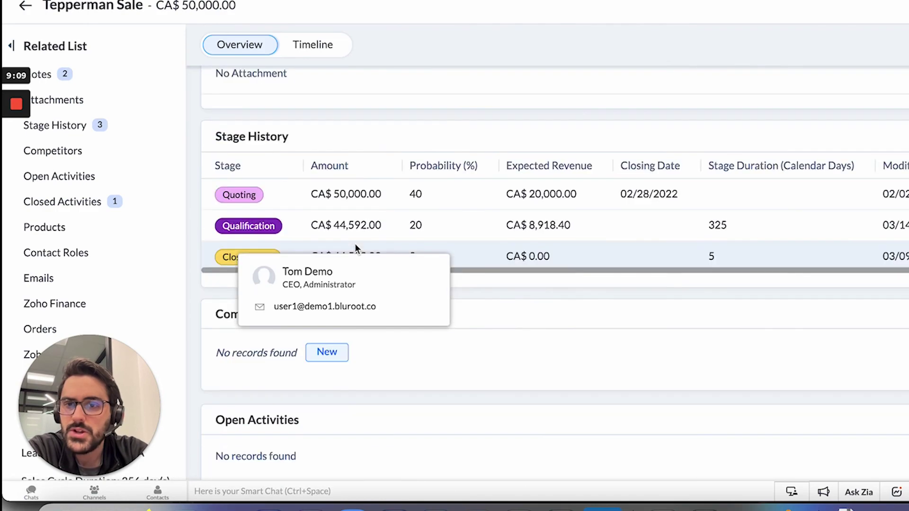
scroll(355, 247, "up", 2)
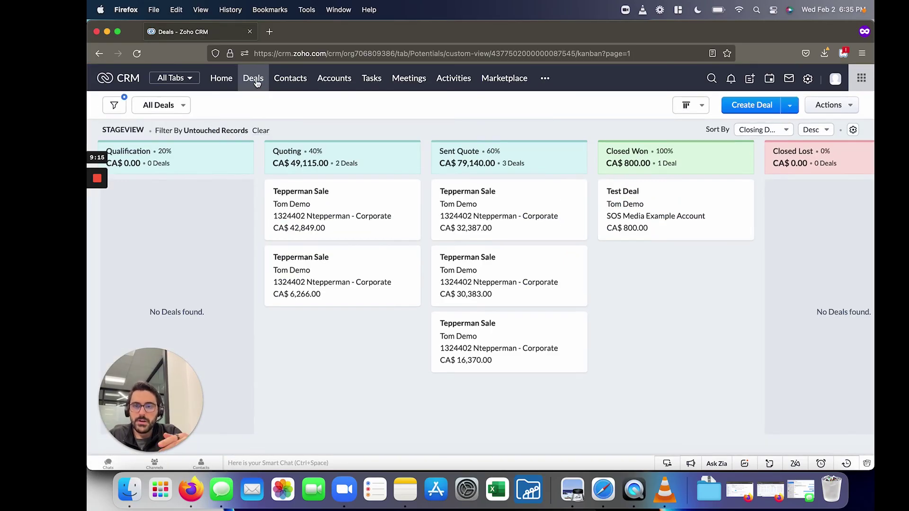
left_click(320, 191)
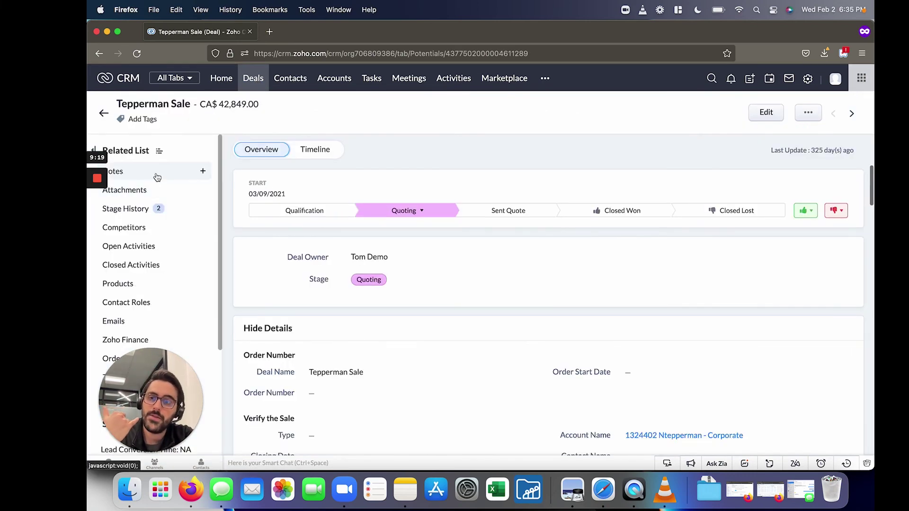
left_click(157, 176)
left_click(248, 87)
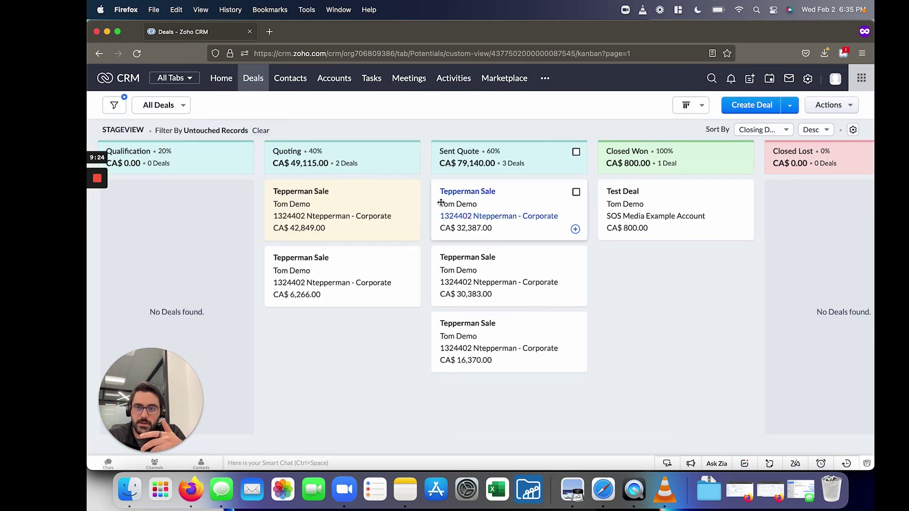